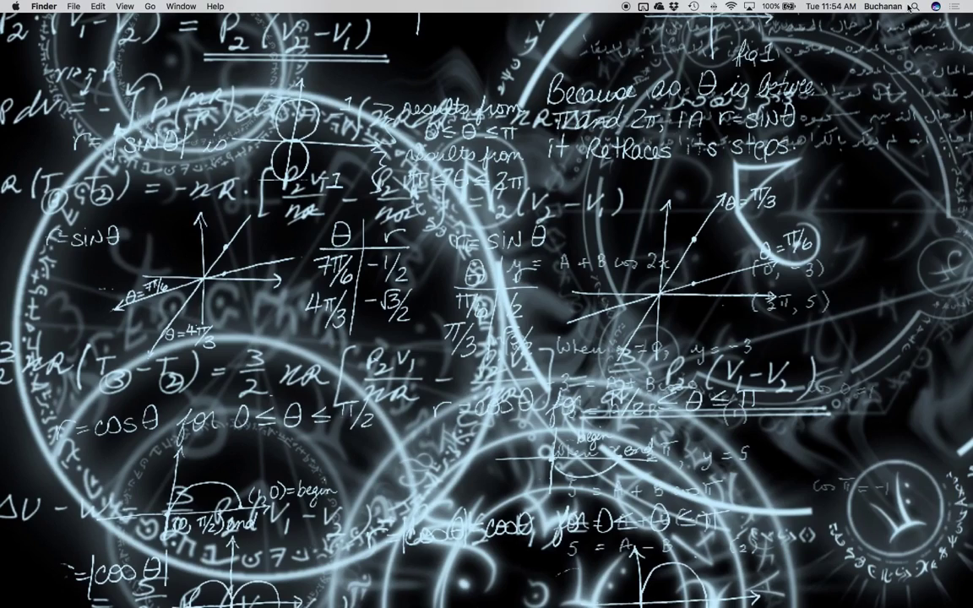
# Step: Launch JASP from Spotlight by searching 'jasp'
pyautogui.click(913, 6)
pyautogui.write('jasp')
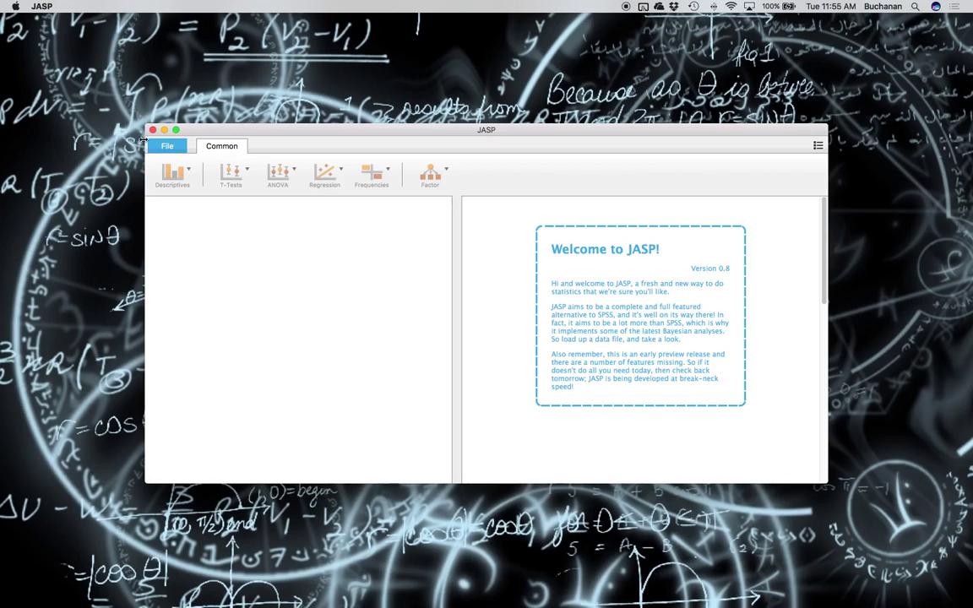
# Step: Bring up JASP's built-in example data sets under File > Open > Examples
pyautogui.click(171, 148)
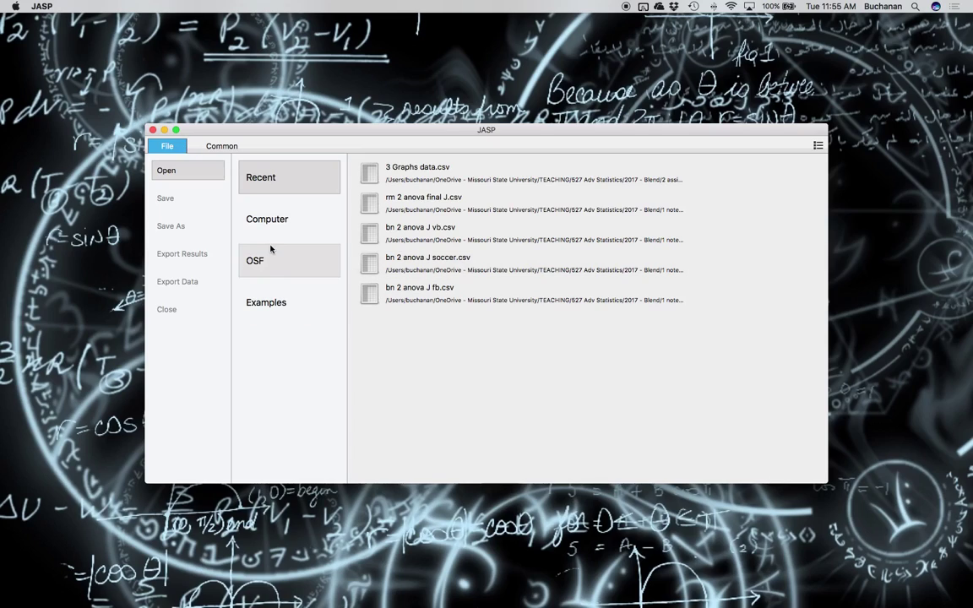
pyautogui.click(267, 306)
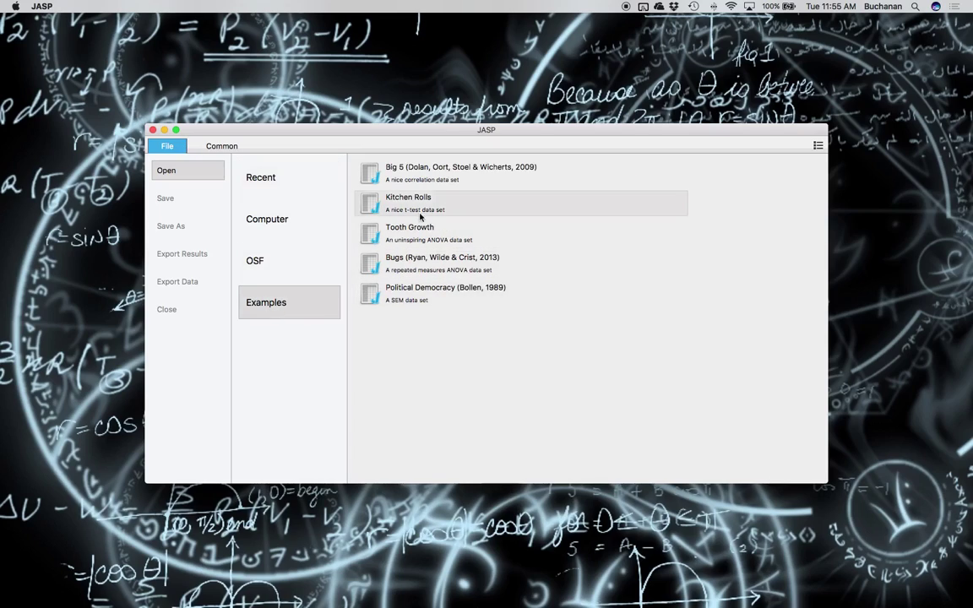
# Step: Open the Kitchen Rolls example and move JASP into its own full-screen space
pyautogui.click(524, 209)
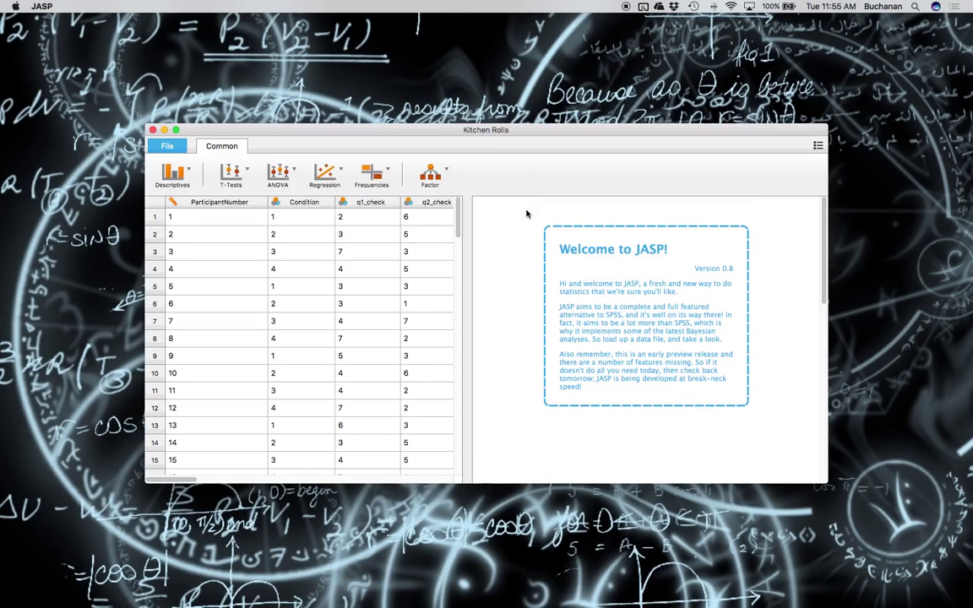
pyautogui.moveTo(555, 127); pyautogui.dragTo(412, 48)
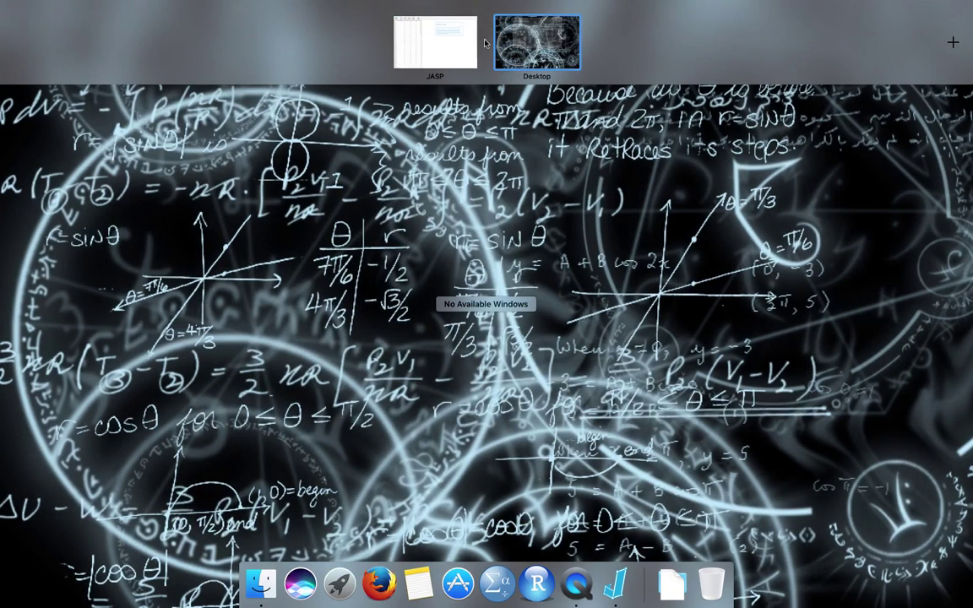
pyautogui.click(403, 51)
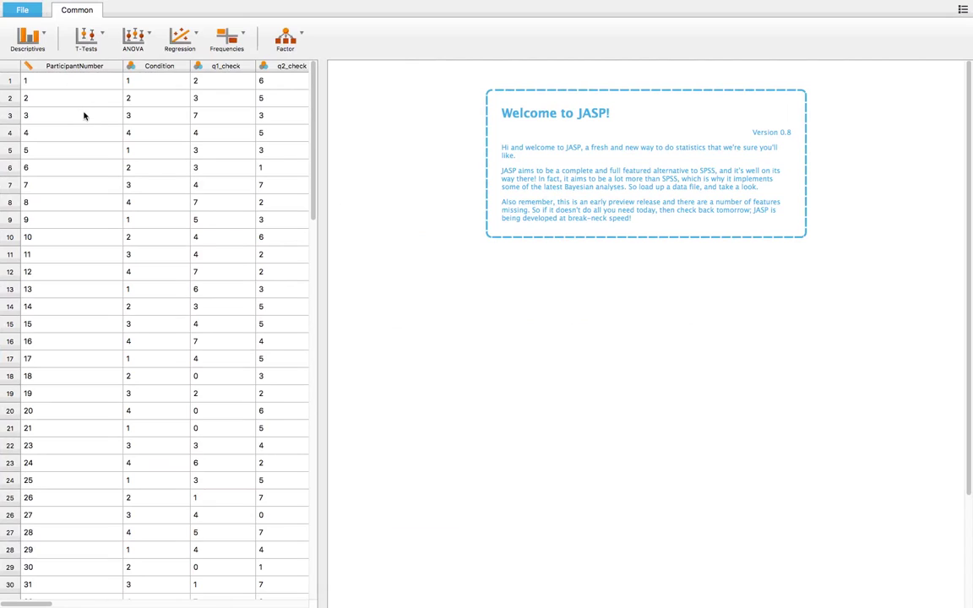
# Step: Scroll the data grid right to bring the Age and Sex columns into view
pyautogui.hscroll(1, 159, 163)
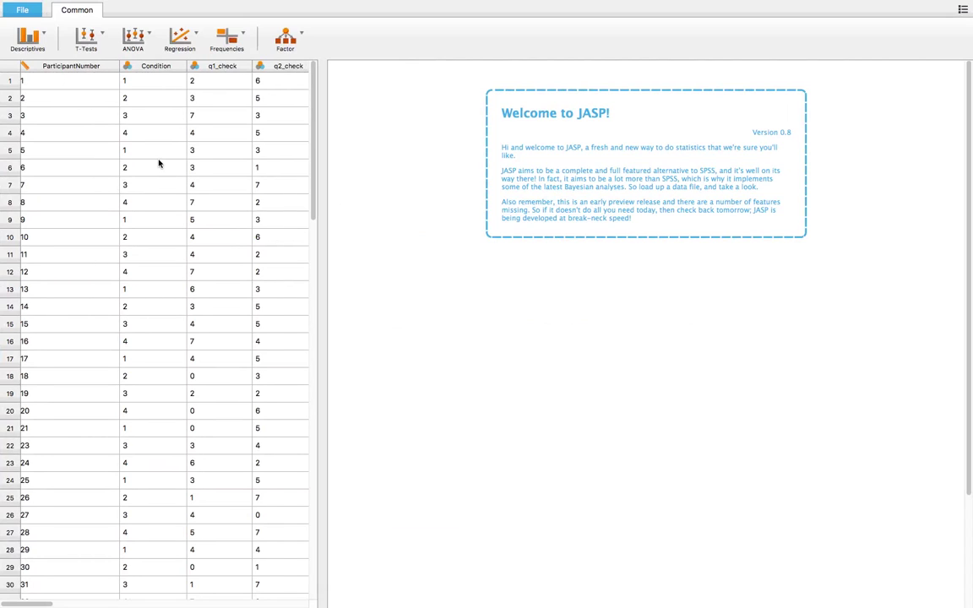
pyautogui.hscroll(20, 159, 163)
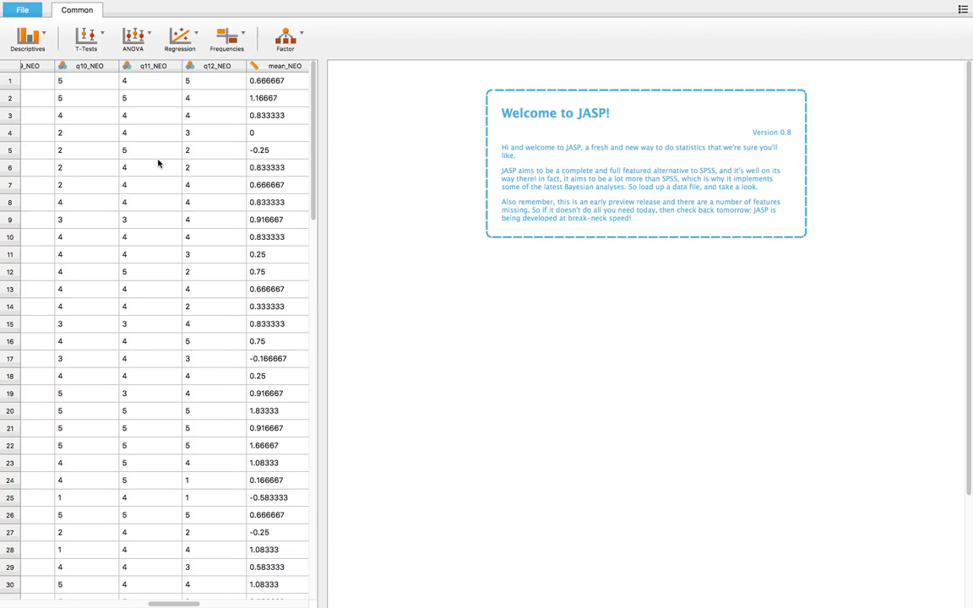
pyautogui.hscroll(20, 153, 161)
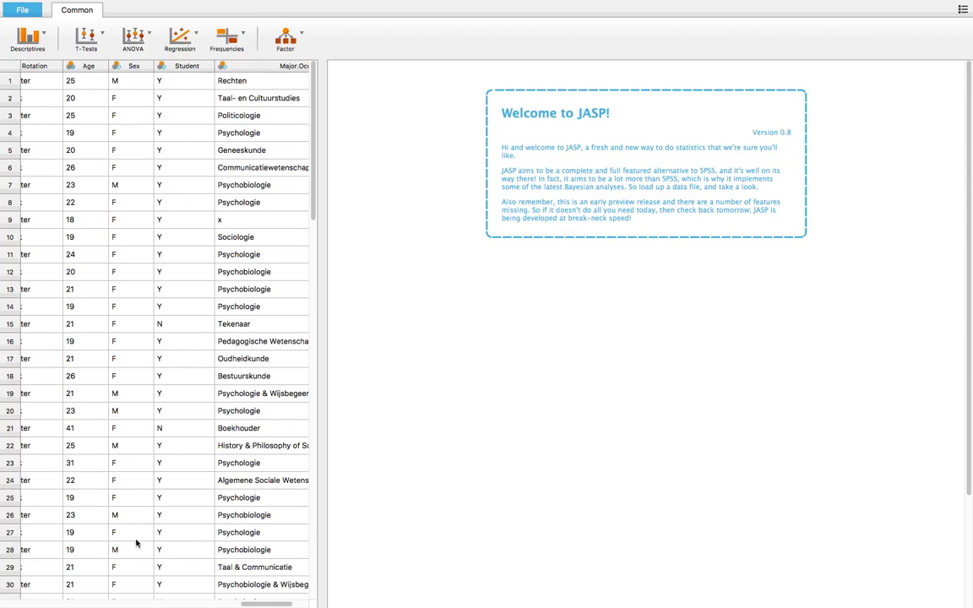
pyautogui.scroll(-13, 135, 538)
pyautogui.scroll(13, 135, 538)
# Step: Start a Descriptive Statistics analysis with Age as the analysed variable
pyautogui.click(36, 38)
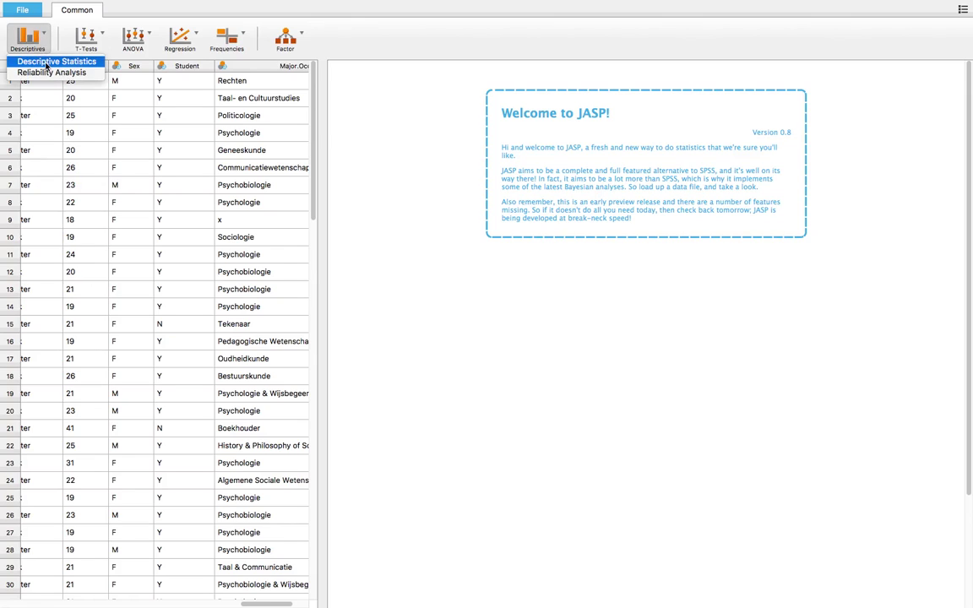
pyautogui.click(47, 63)
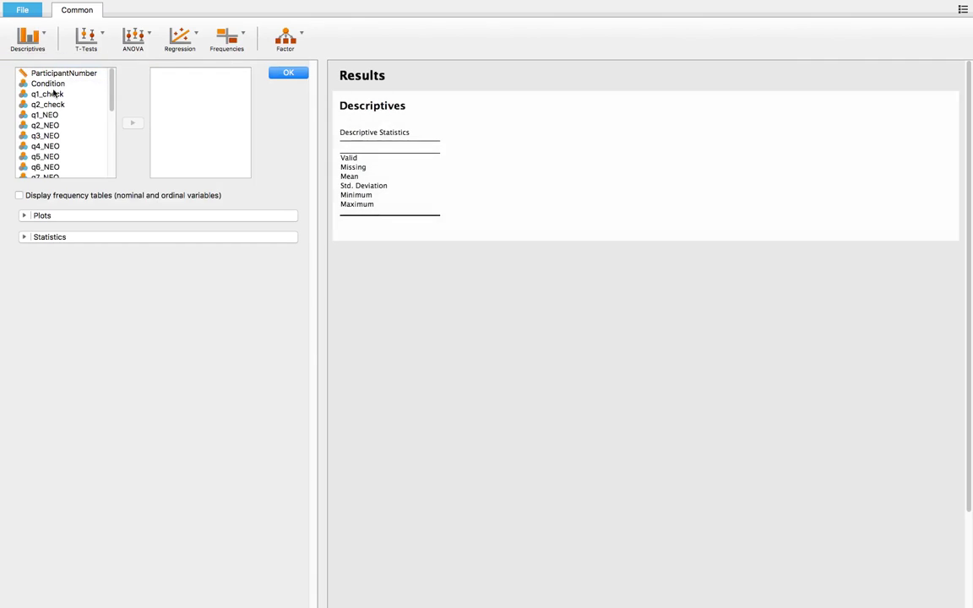
pyautogui.scroll(-10, 51, 128)
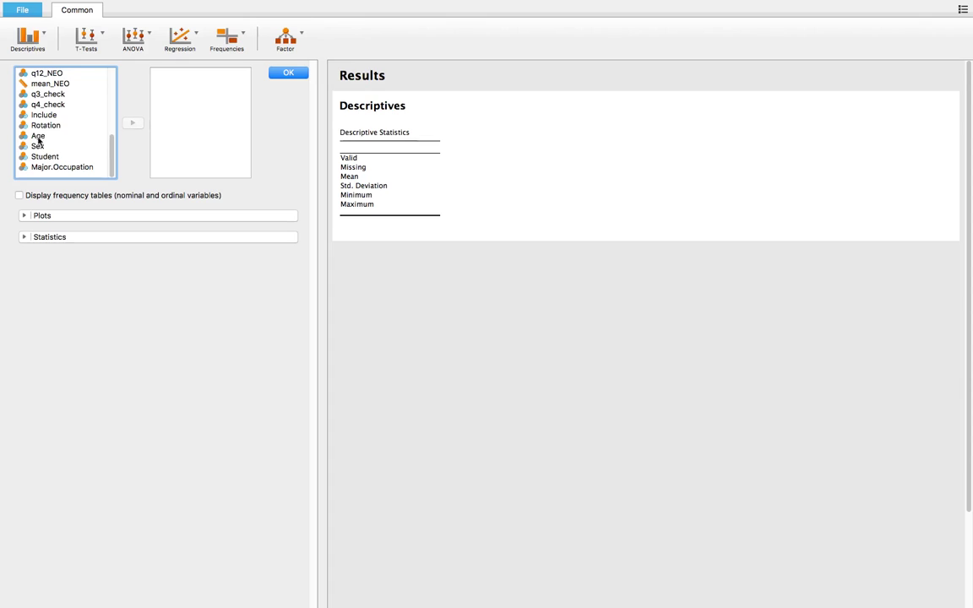
pyautogui.click(39, 136)
pyautogui.click(132, 125)
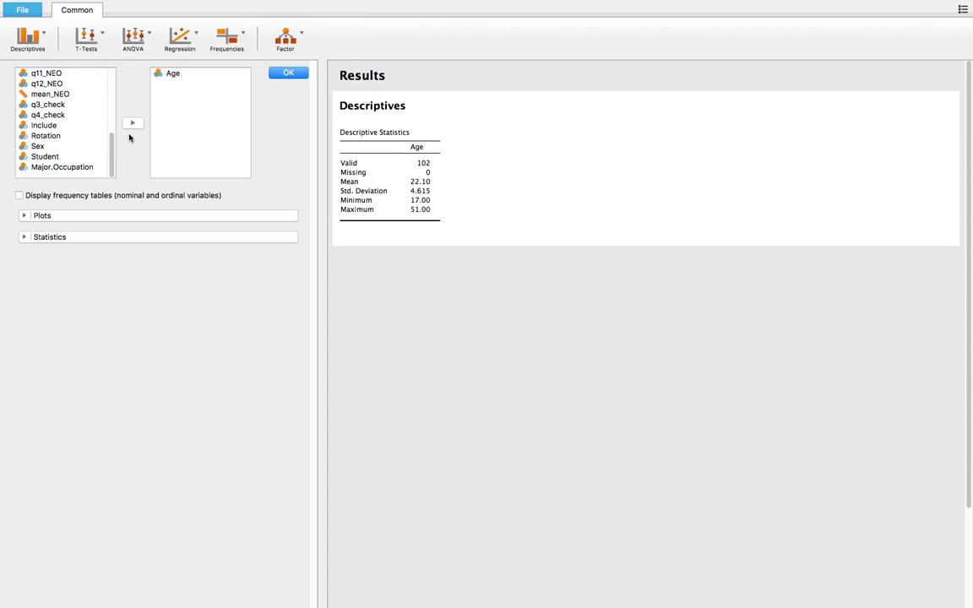
# Step: Add the standard error of the mean (0.4569) to Age's descriptives
pyautogui.click(26, 217)
pyautogui.click(25, 216)
pyautogui.click(25, 236)
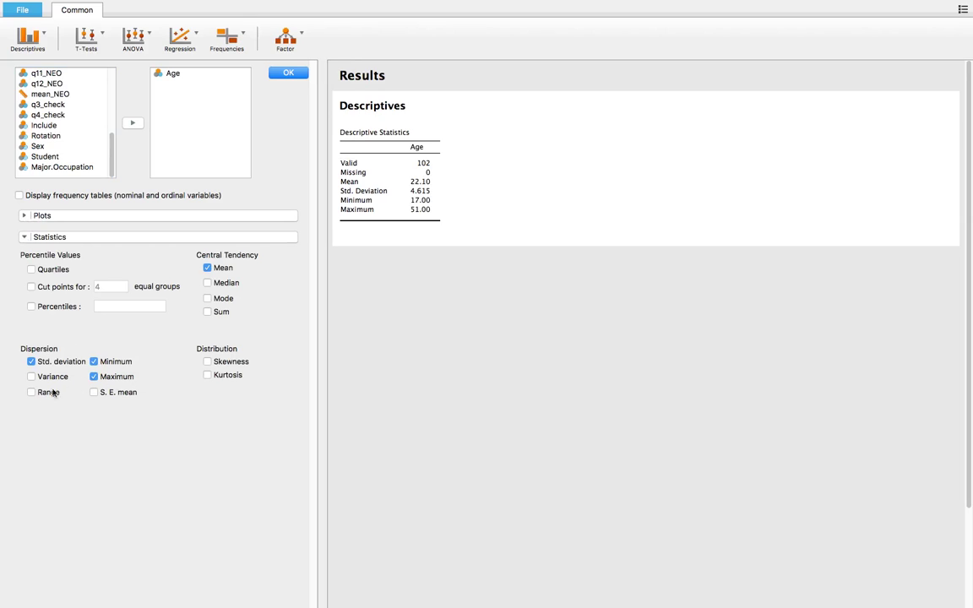
pyautogui.click(96, 393)
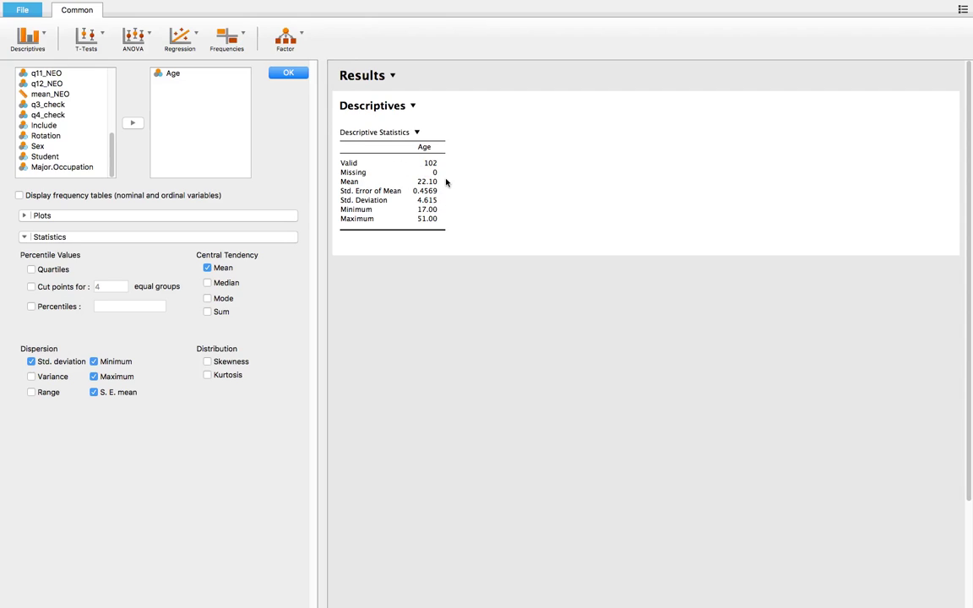
pyautogui.scroll(5, 57, 125)
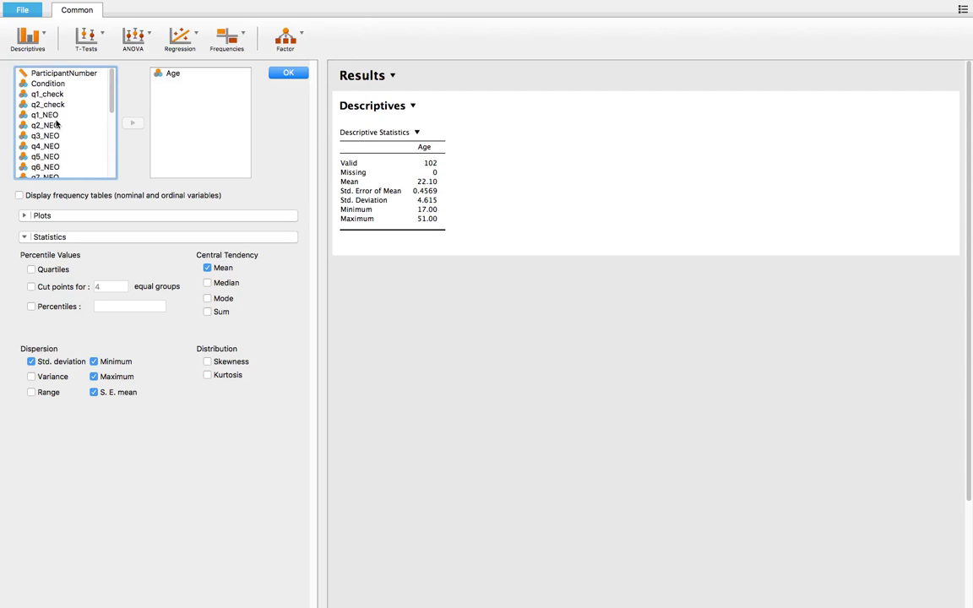
pyautogui.scroll(-3, 67, 110)
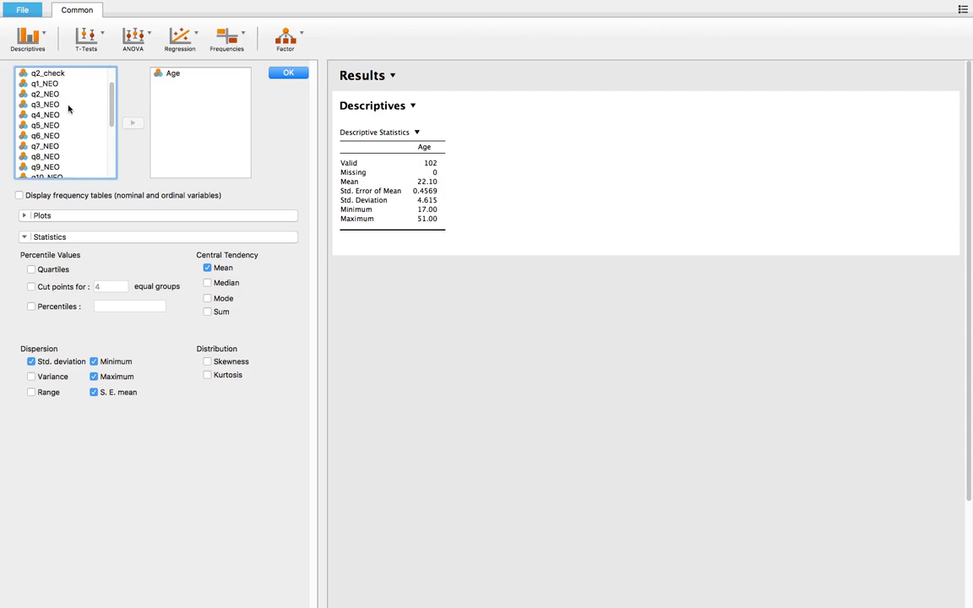
pyautogui.scroll(-10, 69, 108)
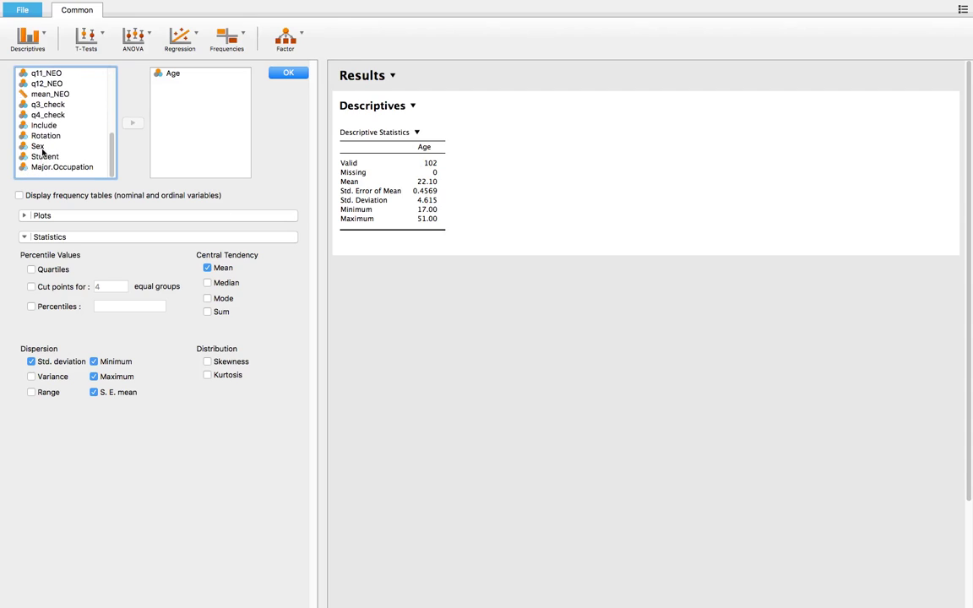
# Step: Add Sex to the Variables list and show frequency tables for Age and Sex (77 F, 25 M)
pyautogui.click(38, 146)
pyautogui.click(152, 124)
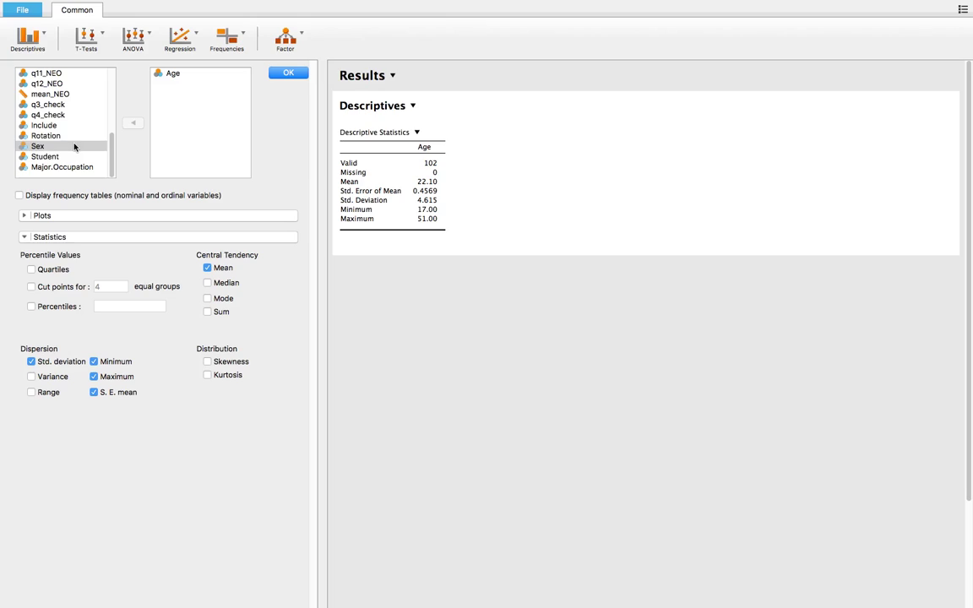
pyautogui.click(74, 147)
pyautogui.click(133, 124)
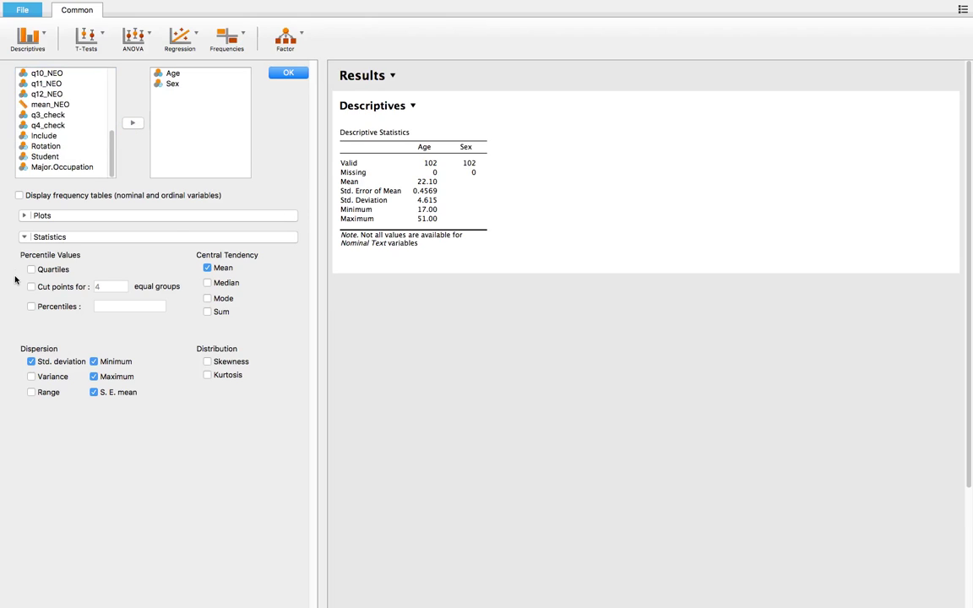
pyautogui.click(19, 195)
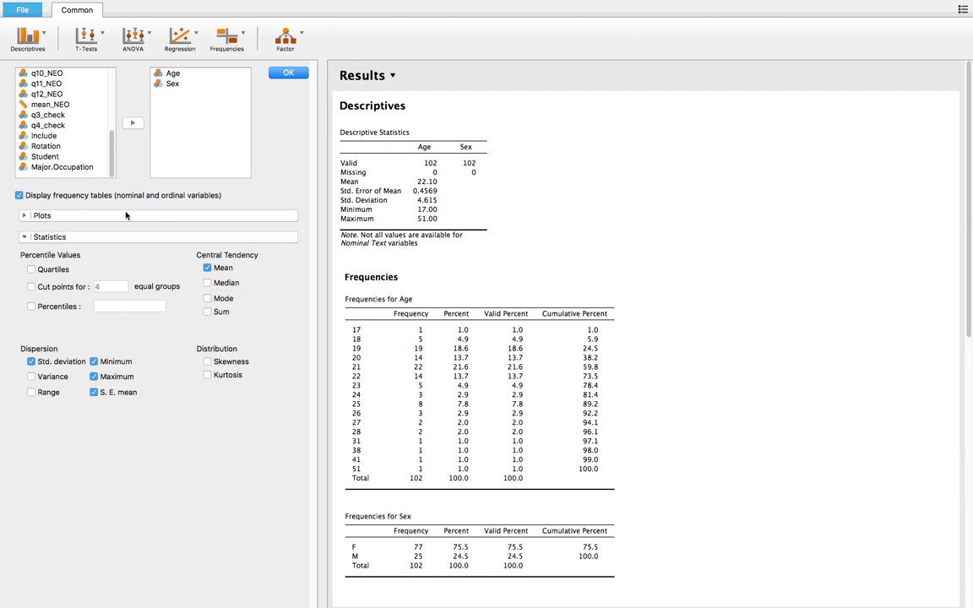
pyautogui.scroll(-2, 459, 516)
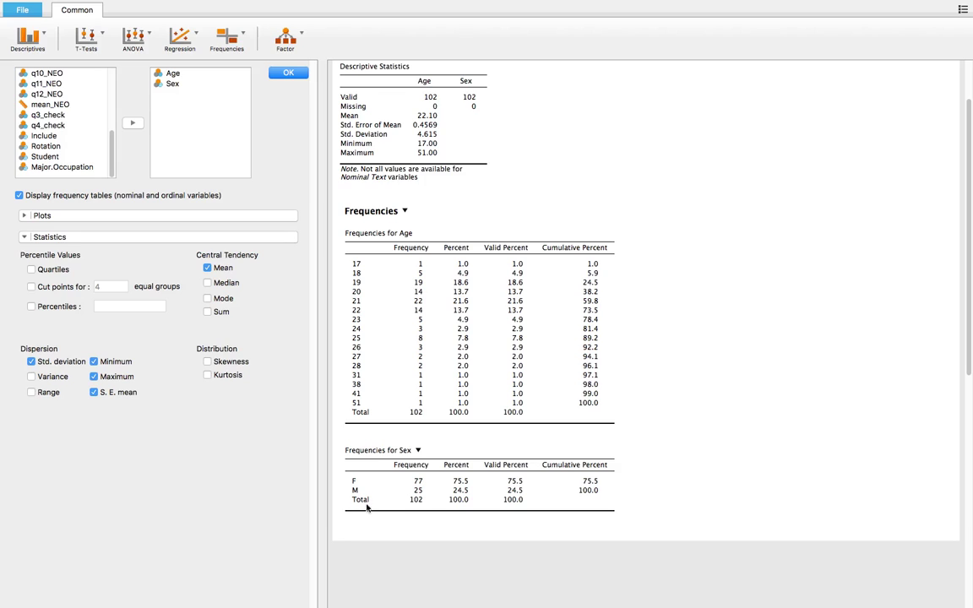
pyautogui.click(274, 74)
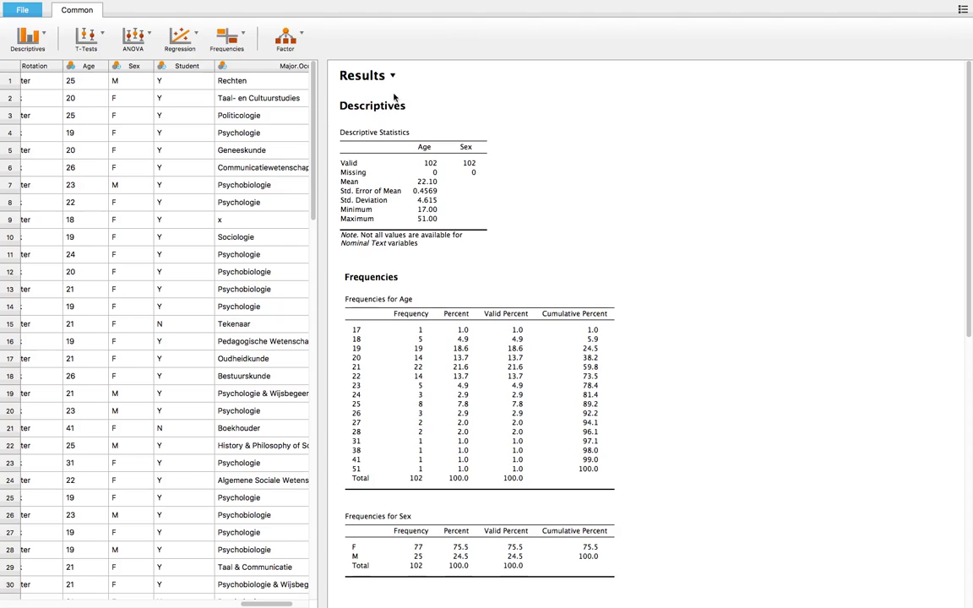
pyautogui.click(392, 76)
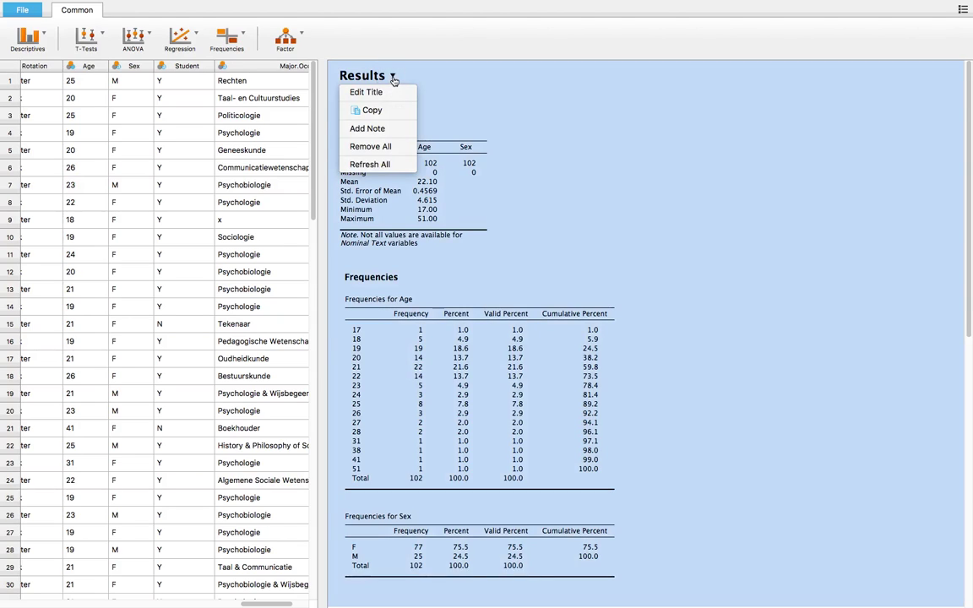
pyautogui.click(370, 146)
pyautogui.click(570, 313)
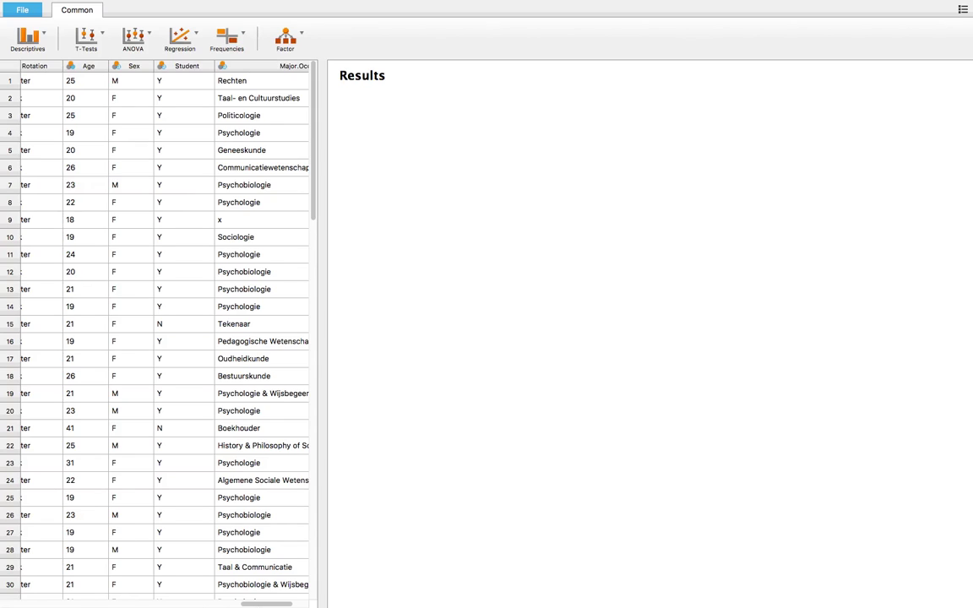
# Step: Take JASP out of full screen via Mission Control so it becomes a normal window
pyautogui.moveTo(250, 602)
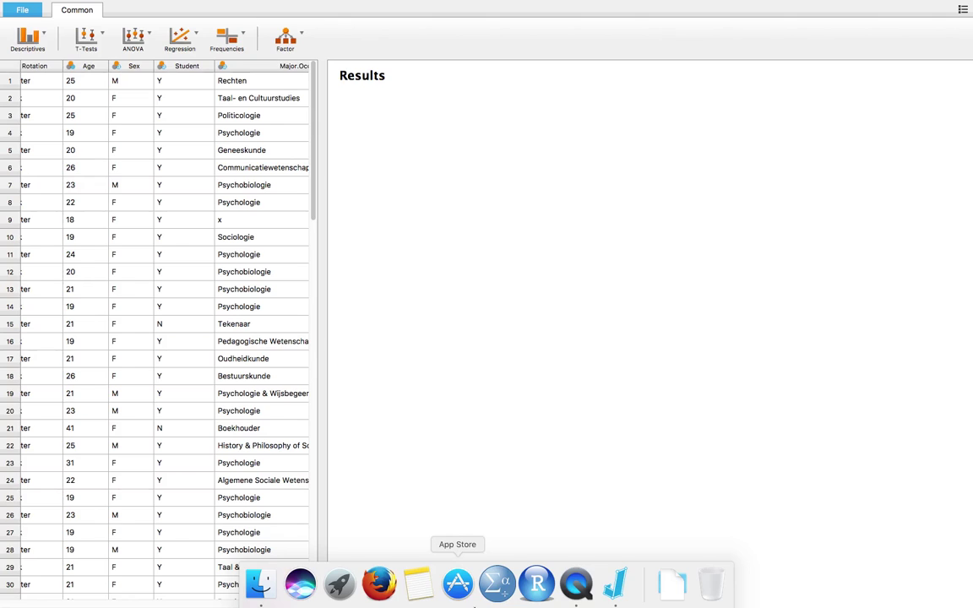
pyautogui.hotkey('ctrl', 'Up')
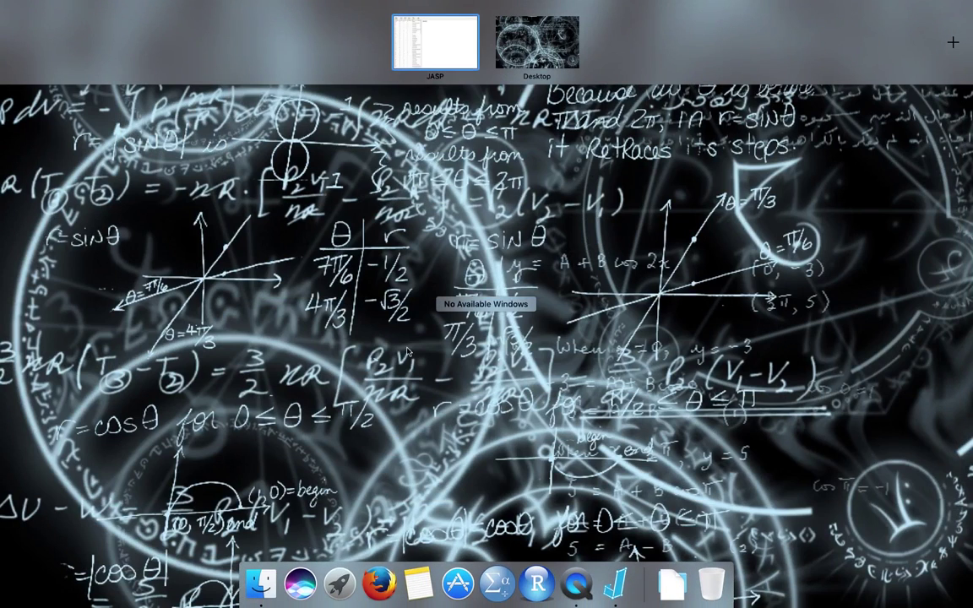
pyautogui.moveTo(454, 60); pyautogui.dragTo(474, 399)
pyautogui.click(826, 265)
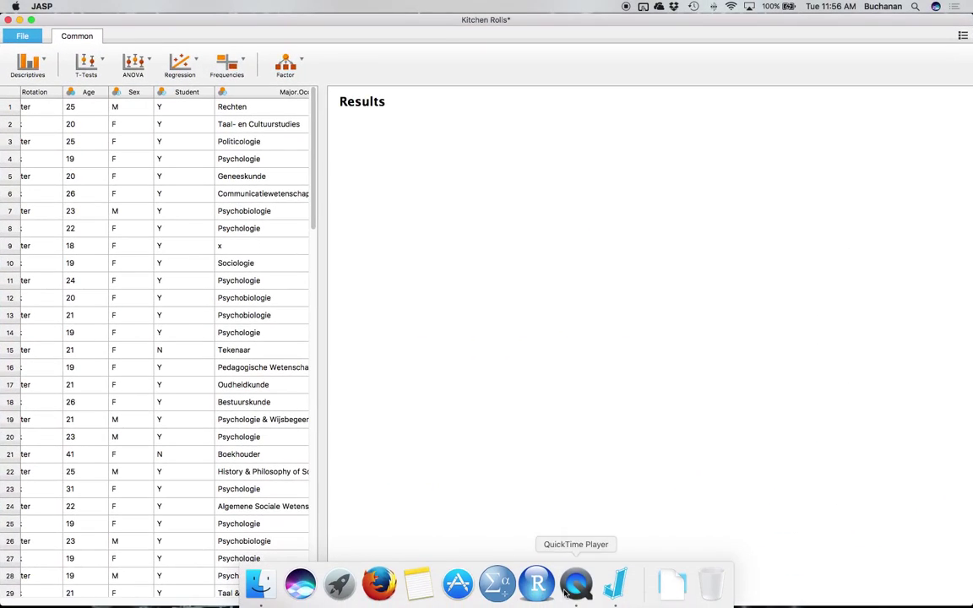
# Step: Launch Microsoft Word from Spotlight by searching 'word'
pyautogui.click(920, 7)
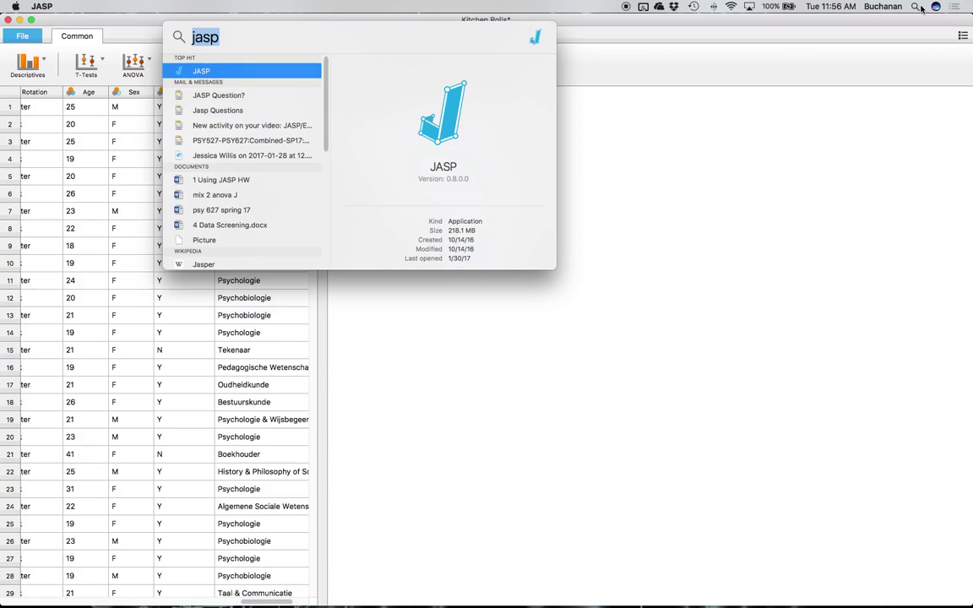
pyautogui.write('word')
pyautogui.press('Return')
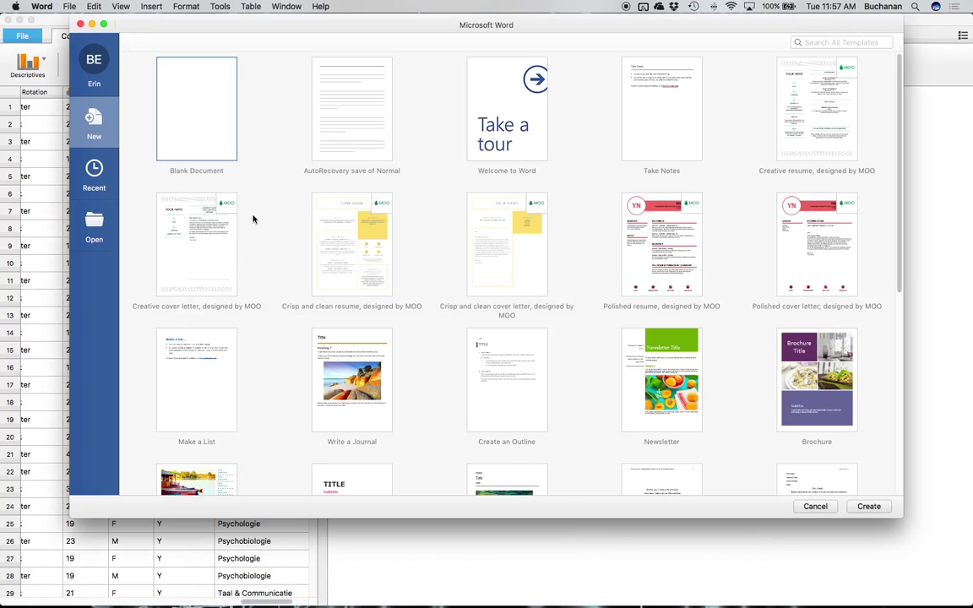
# Step: In a blank document, note 'If one variable:' – 'It has two levels (groups): independent t-test to get the means'
pyautogui.doubleClick(163, 88)
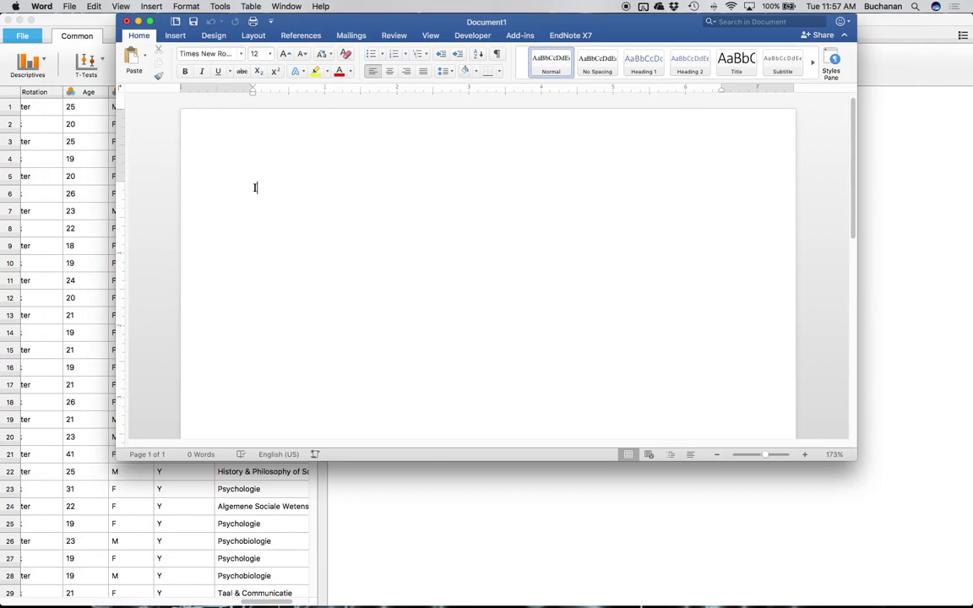
pyautogui.write('If one variable: ')
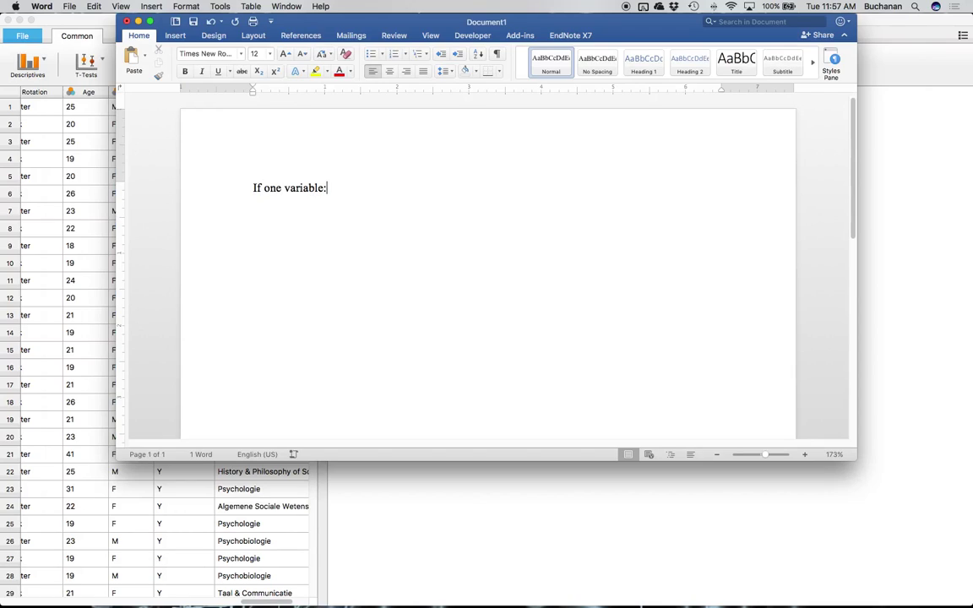
pyautogui.write('- ')
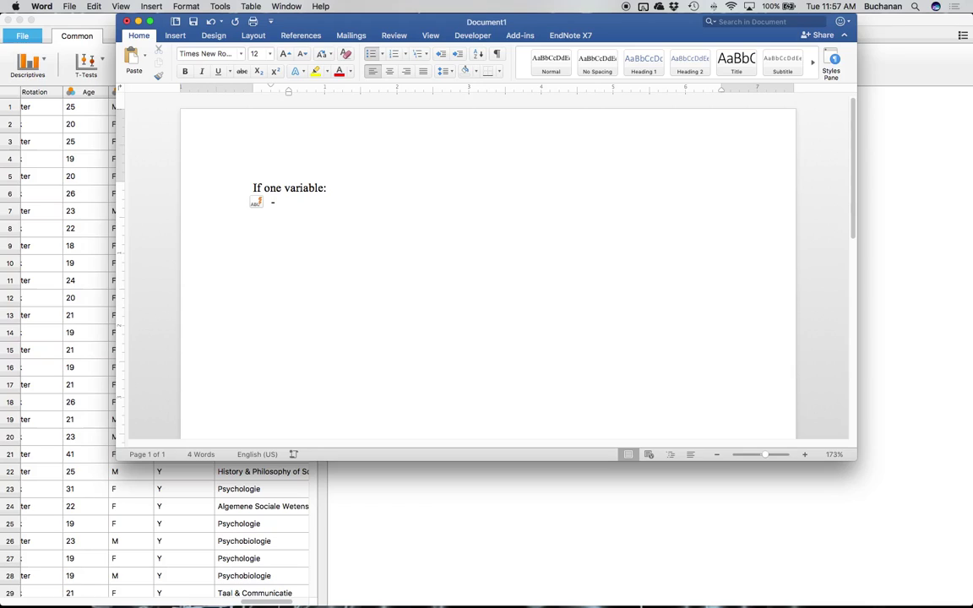
pyautogui.write('It has two lev')
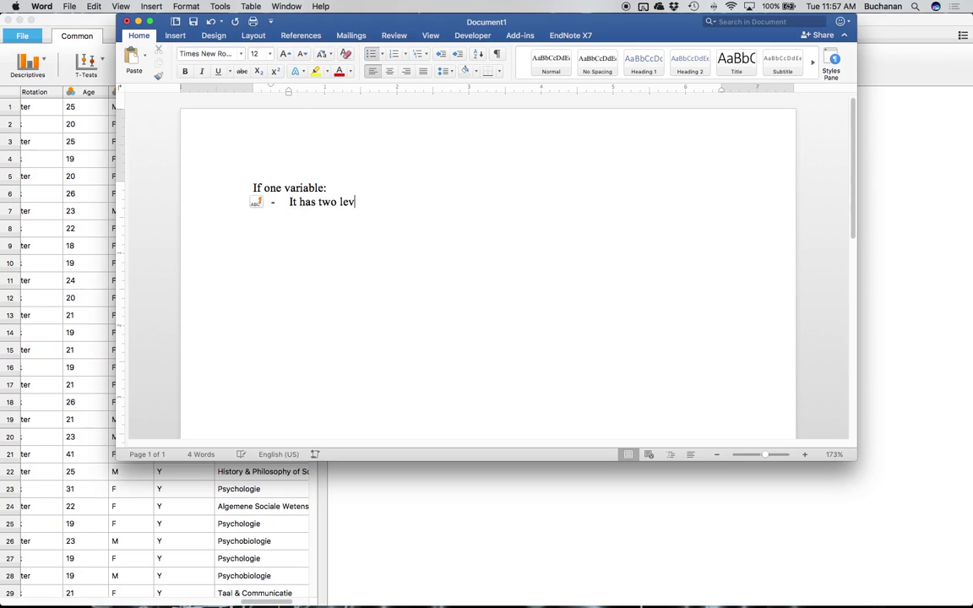
pyautogui.write('els (groups): t-test')
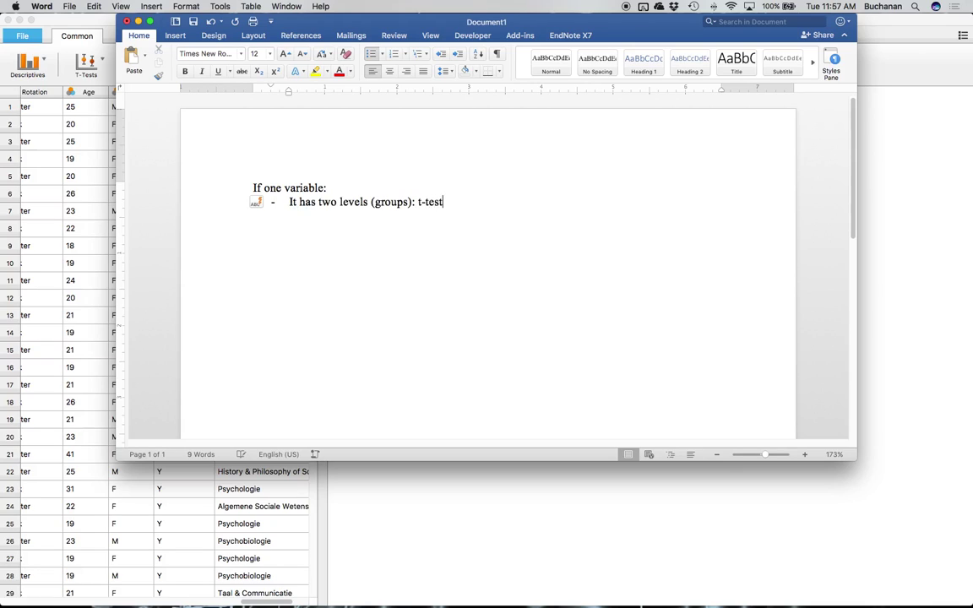
pyautogui.press('BackSpace')
pyautogui.press('BackSpace')
pyautogui.press('BackSpace')
pyautogui.press('BackSpace')
pyautogui.press('BackSpace')
pyautogui.press('BackSpace')
pyautogui.write('independent t-test ')
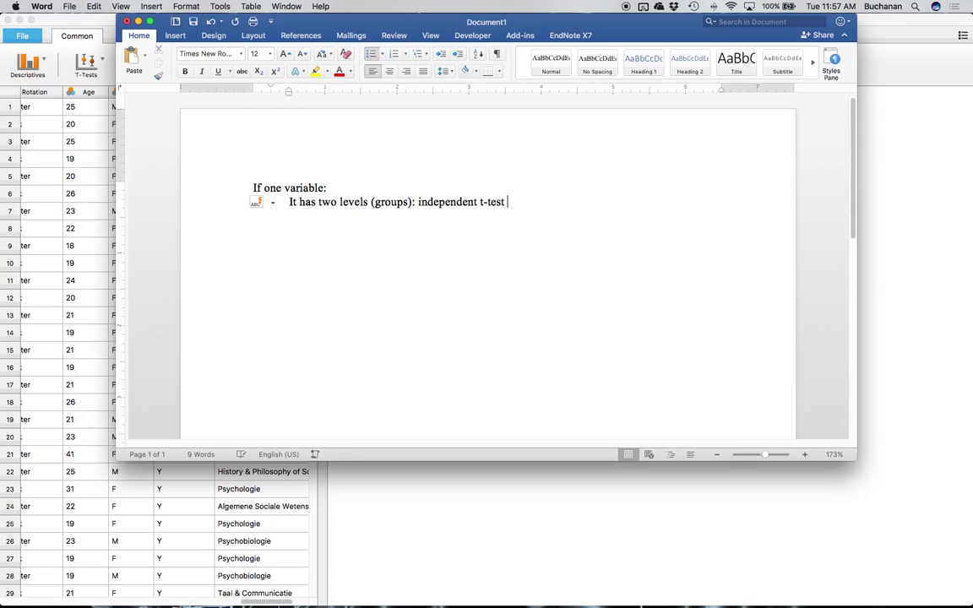
pyautogui.write('to get the means')
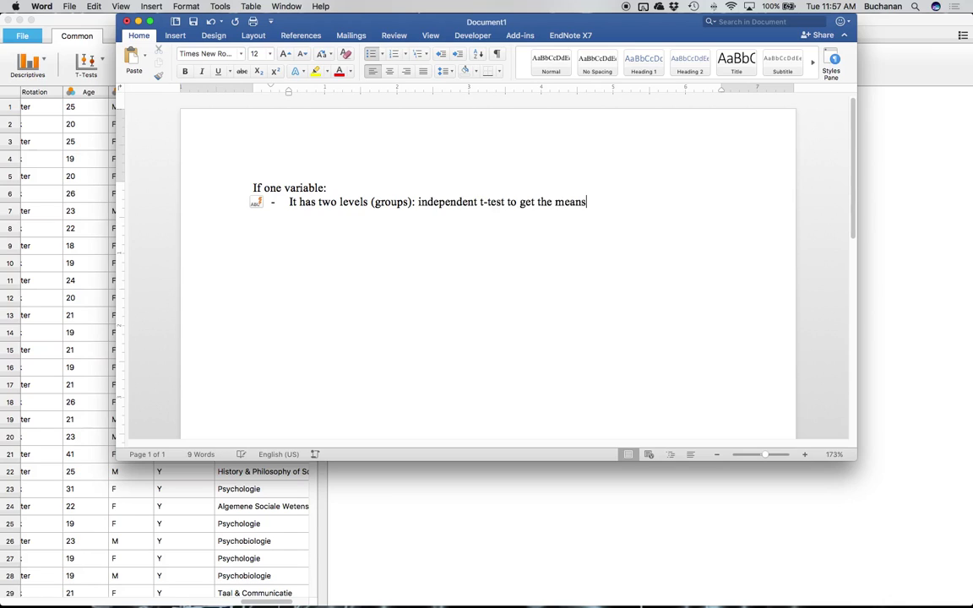
pyautogui.click(73, 175)
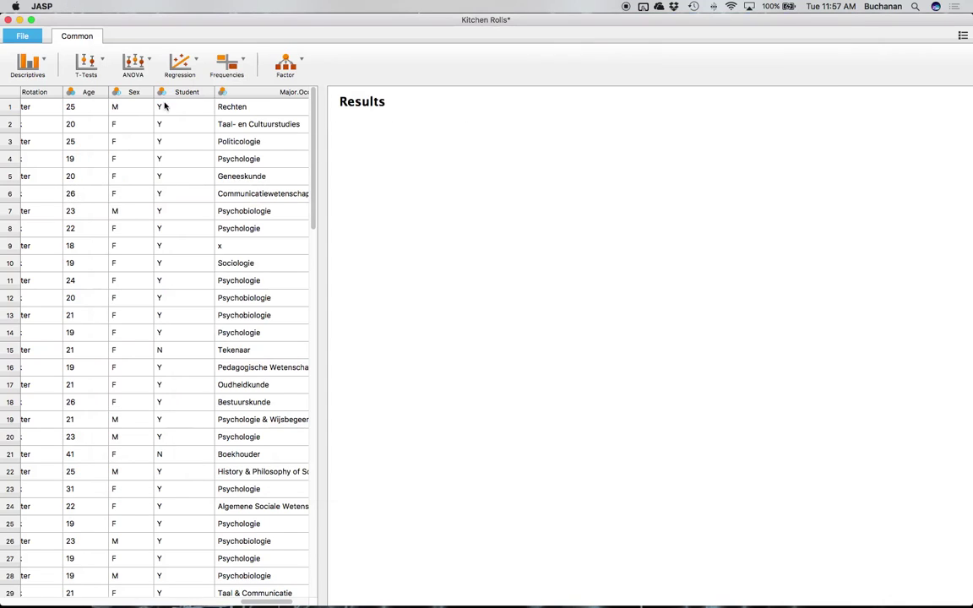
# Step: Start an independent samples t-test of q1_NEO grouped by Sex, with group descriptives
pyautogui.click(88, 71)
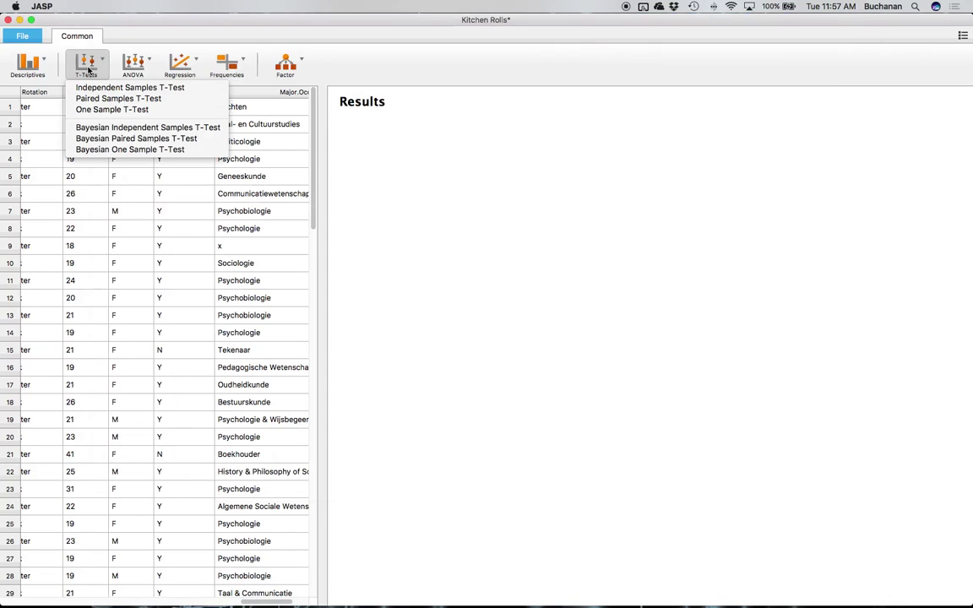
pyautogui.click(117, 95)
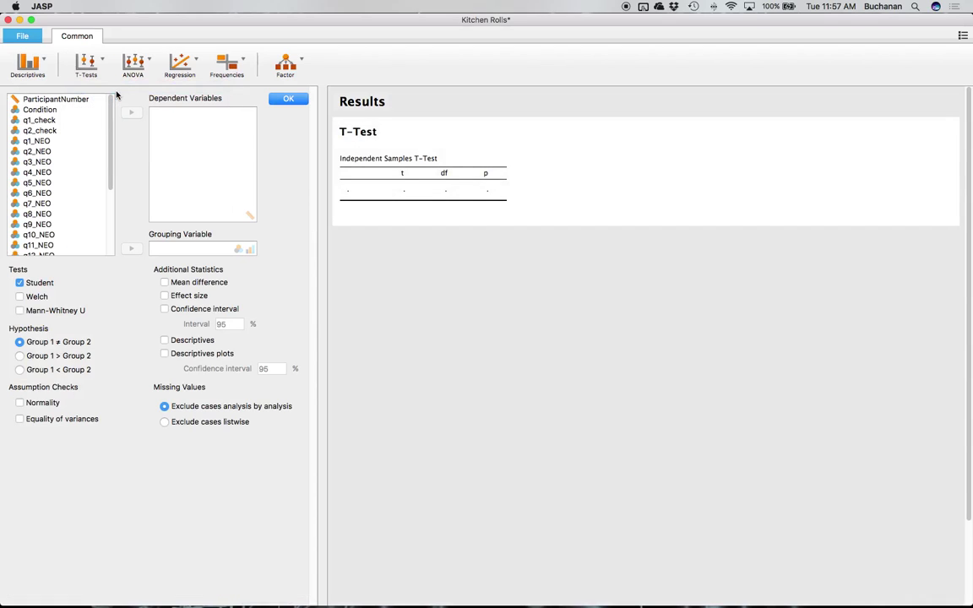
pyautogui.scroll(-1, 104, 227)
pyautogui.scroll(-4, 104, 226)
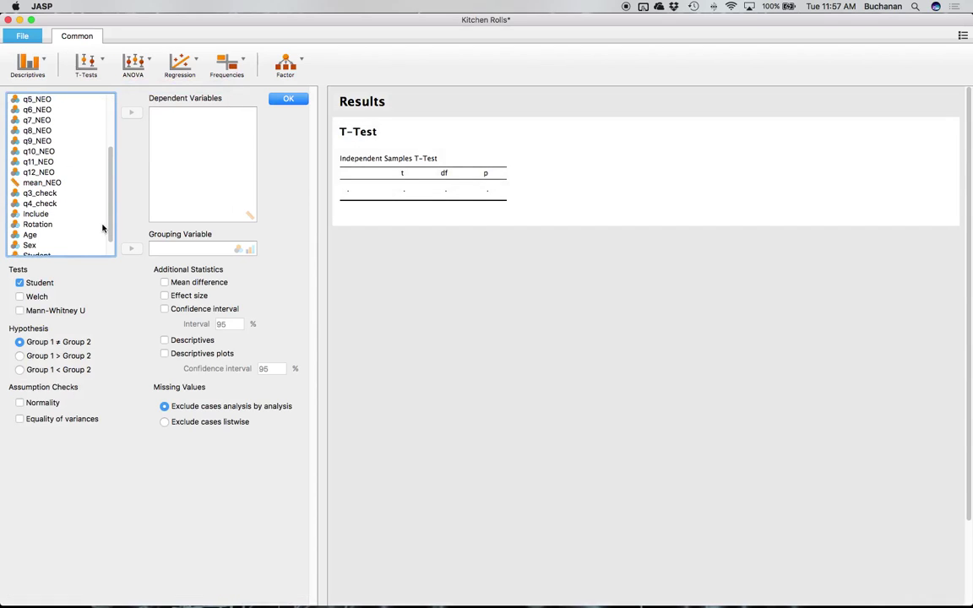
pyautogui.click(24, 246)
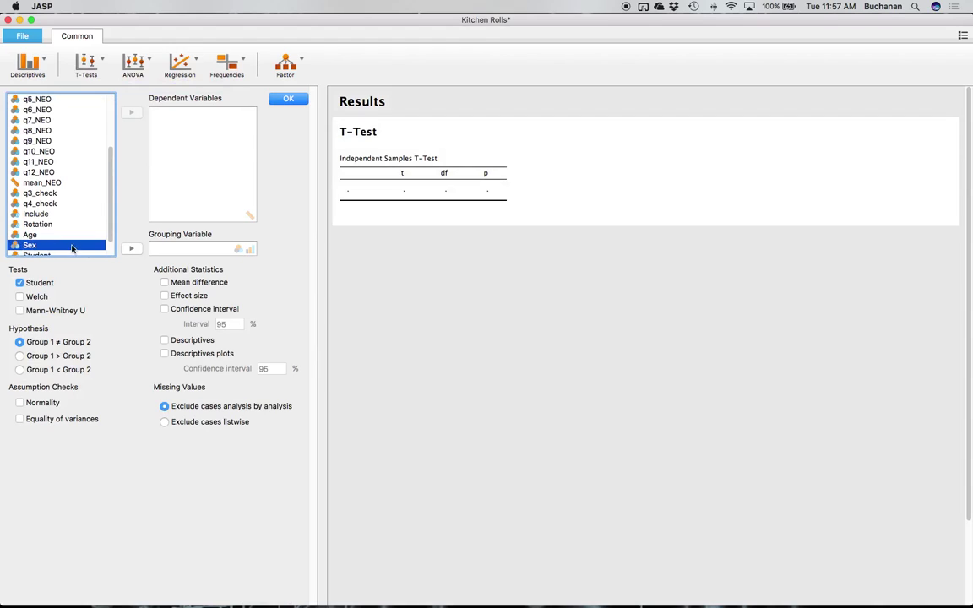
pyautogui.click(132, 248)
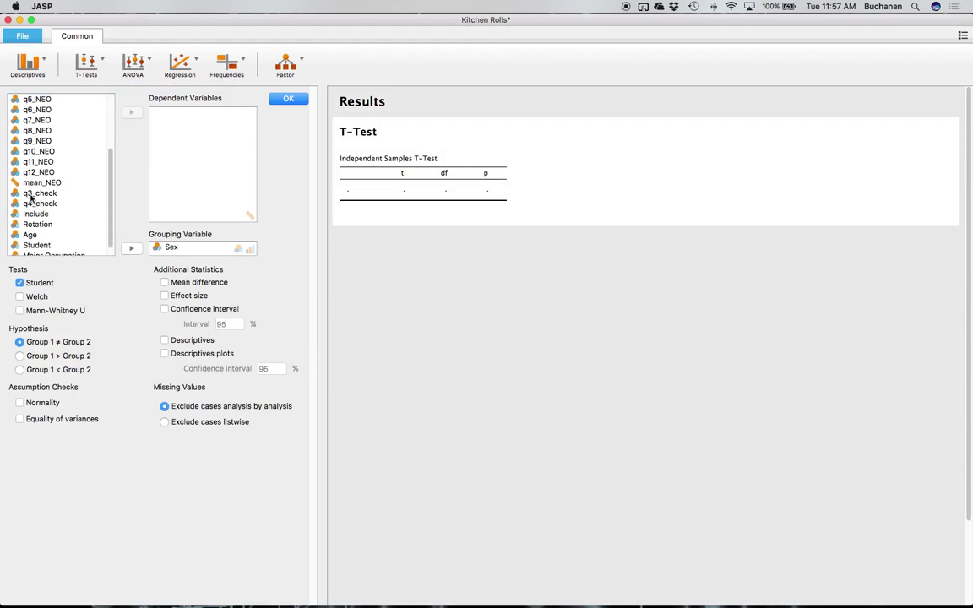
pyautogui.scroll(5, 55, 188)
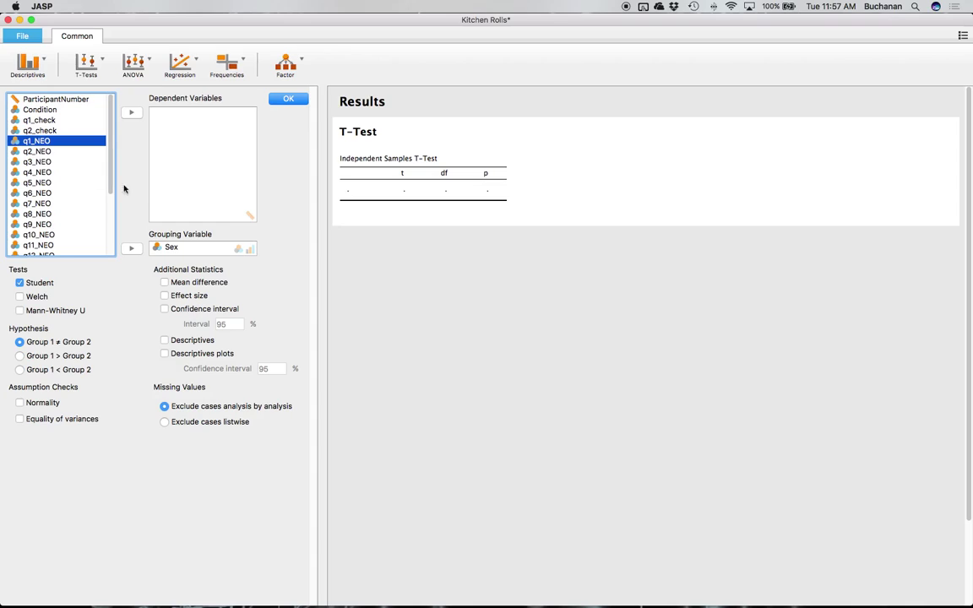
pyautogui.click(134, 117)
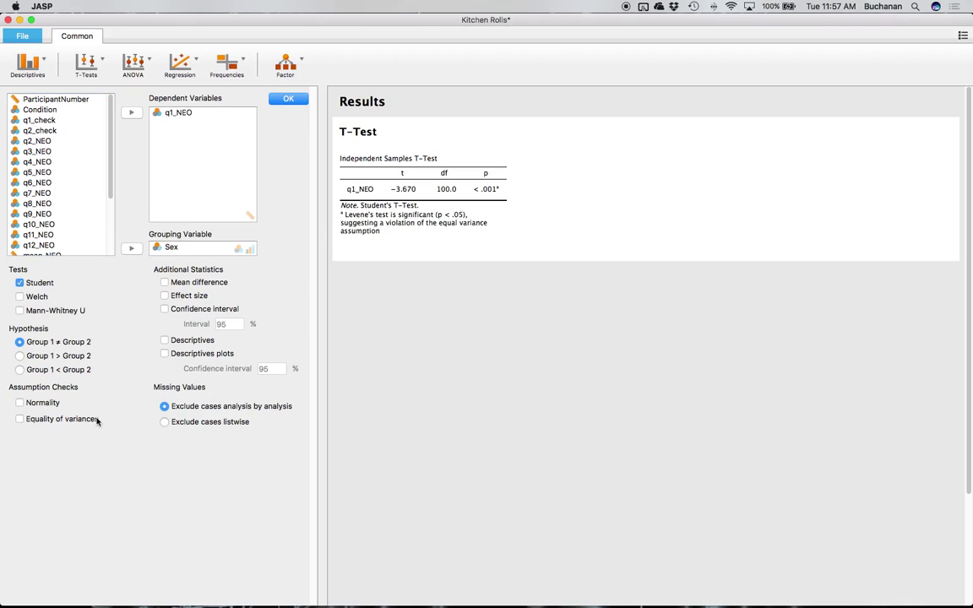
pyautogui.click(165, 341)
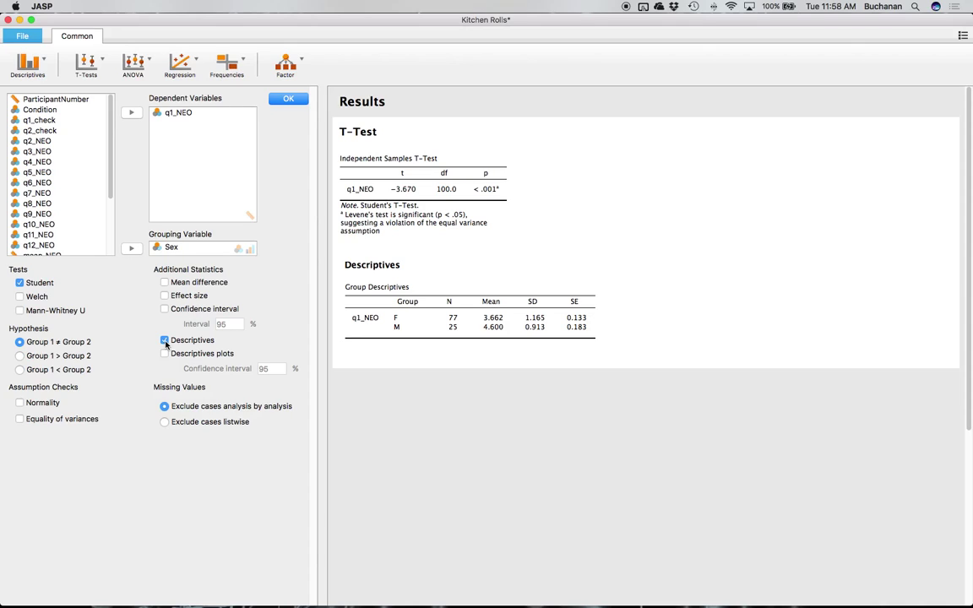
# Step: Add q2_NEO and q3_NEO as further dependent variables
pyautogui.click(42, 138)
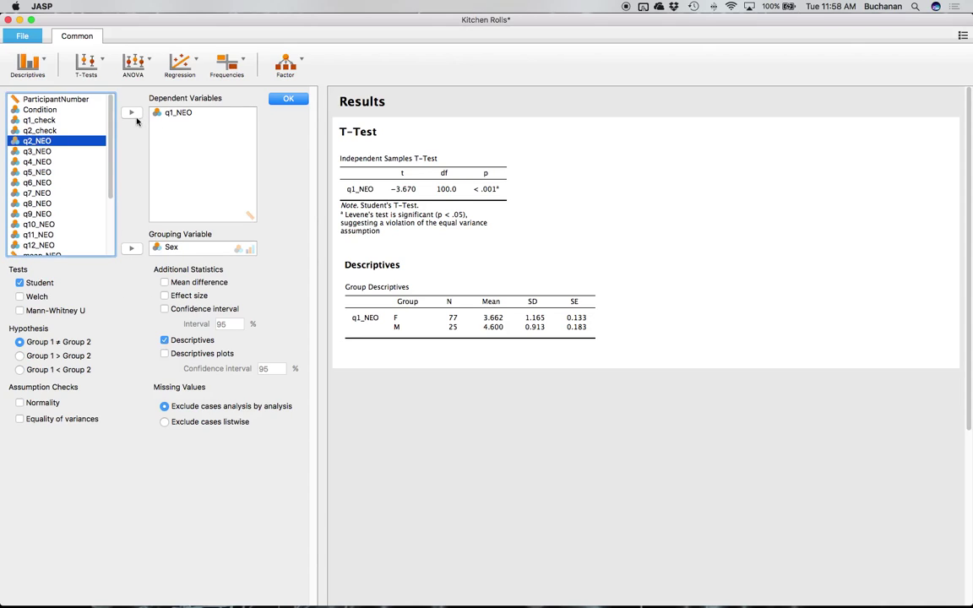
pyautogui.click(131, 112)
pyautogui.click(39, 131)
pyautogui.moveTo(44, 143); pyautogui.dragTo(199, 160)
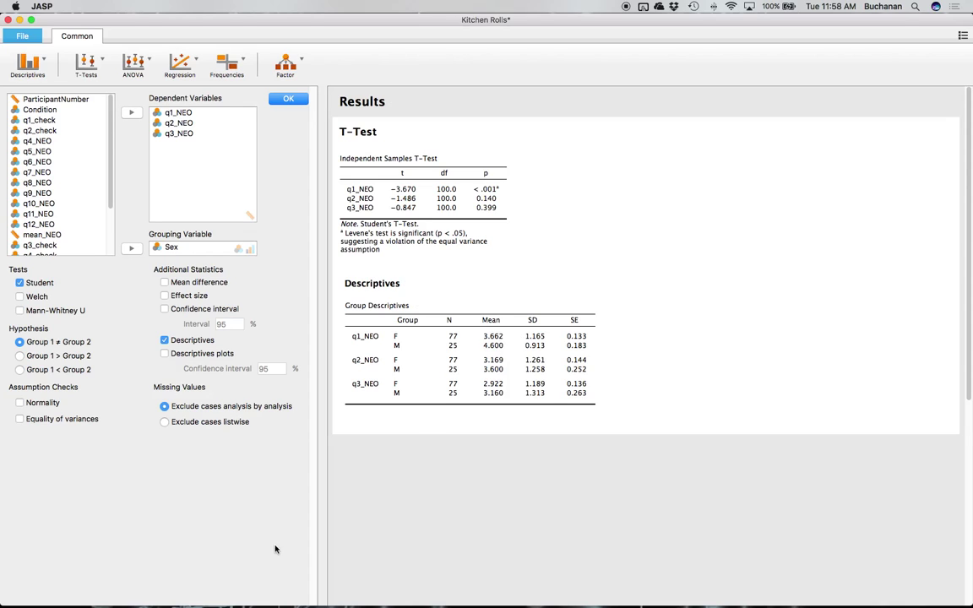
# Step: Back in the Word notes, start a new bullet 'If has more than two levels:'
pyautogui.hotkey('ctrl', 'Up')
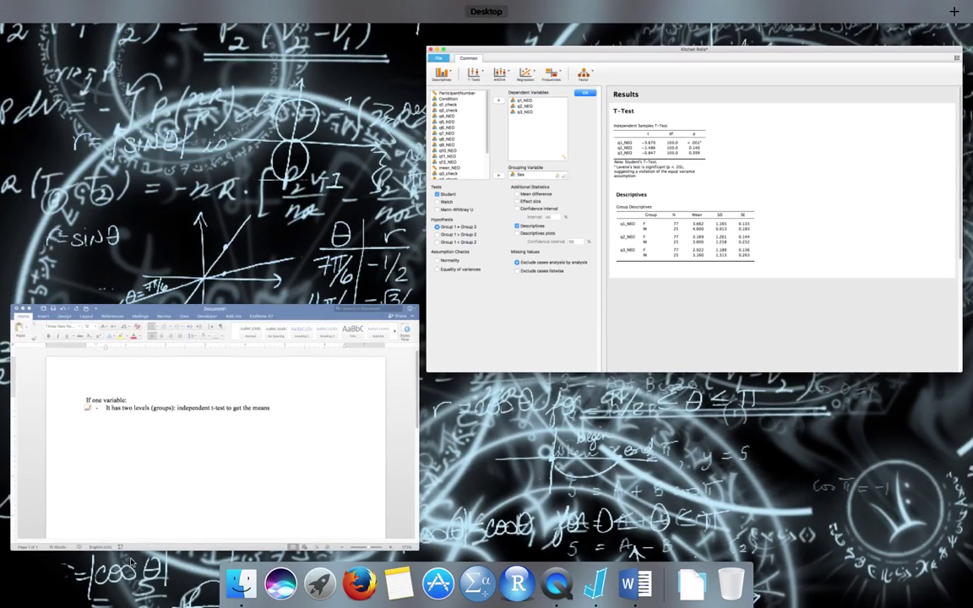
pyautogui.click(312, 417)
pyautogui.press('Return')
pyautogui.write('If')
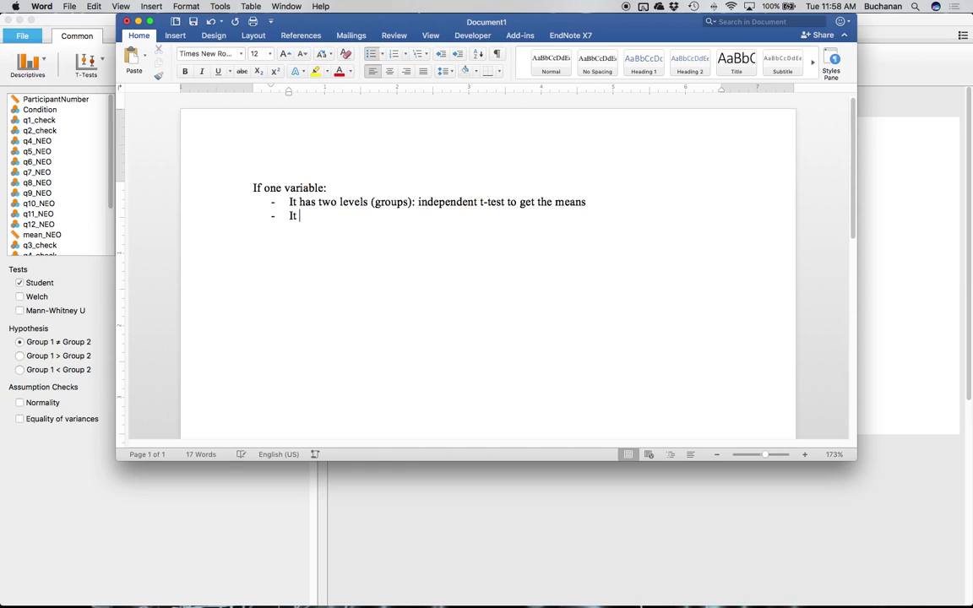
pyautogui.write(' has more than two lev')
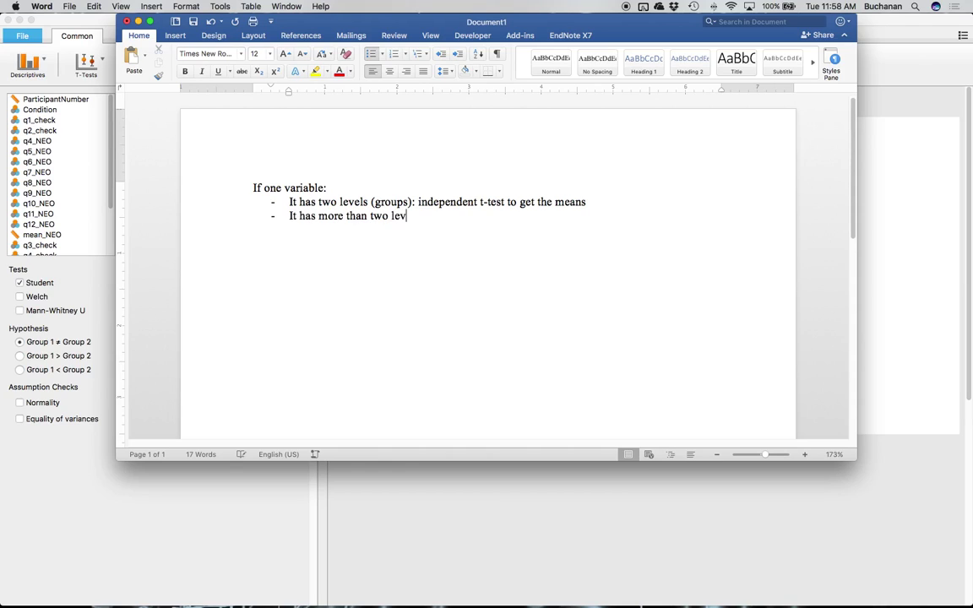
pyautogui.write('els:')
# Step: Return to JASP and start a new Descriptive Statistics analysis
pyautogui.click(55, 230)
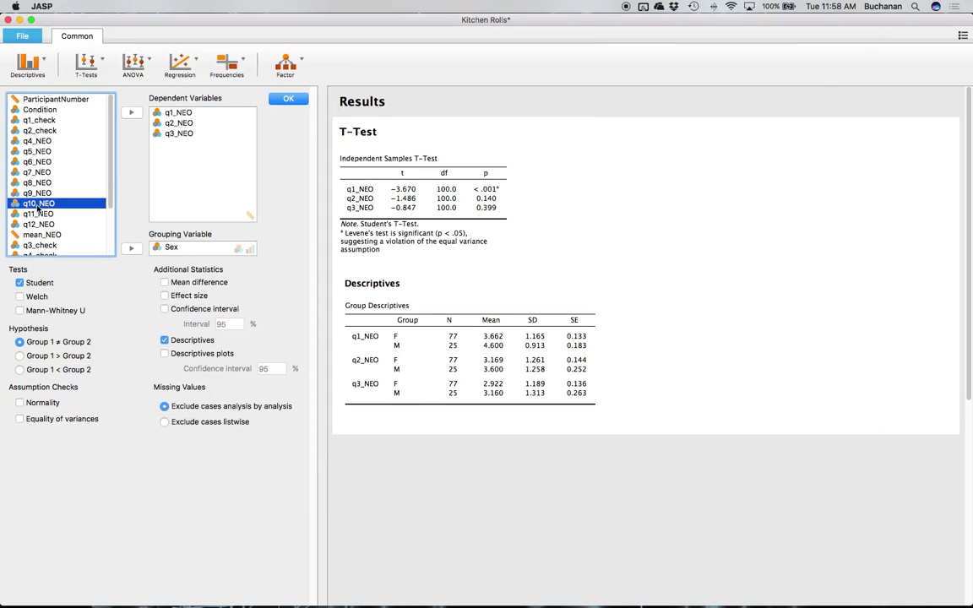
pyautogui.click(47, 109)
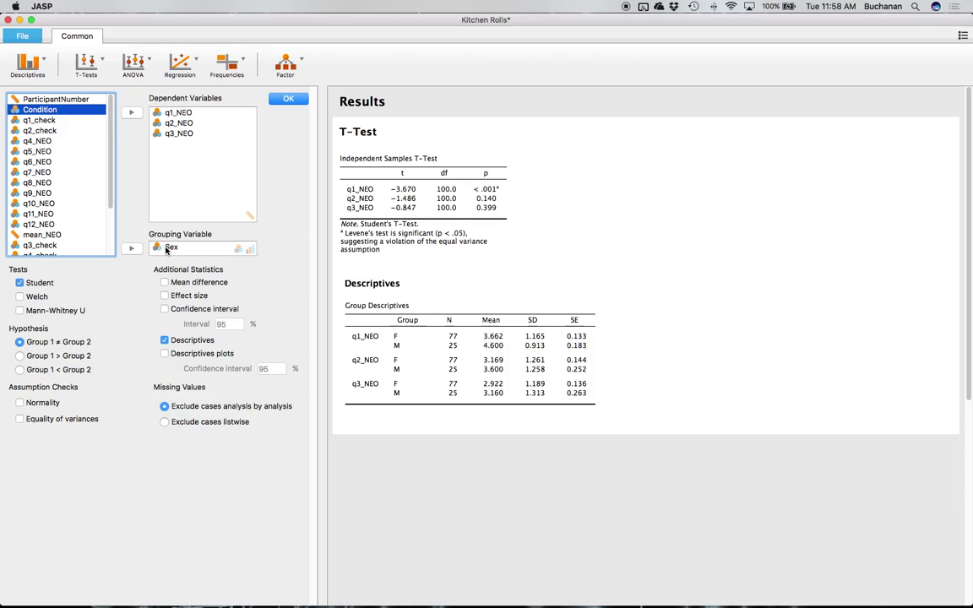
pyautogui.click(28, 64)
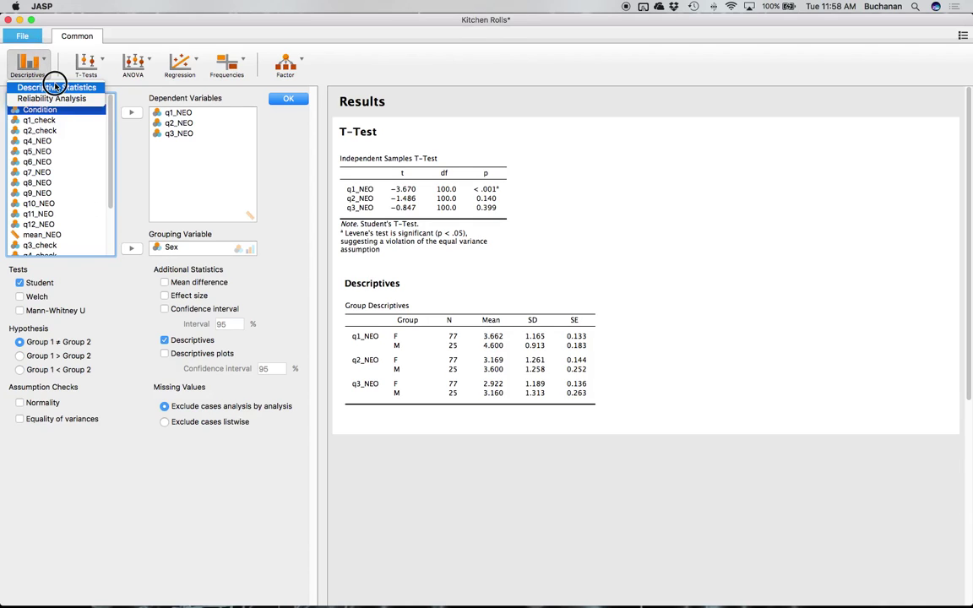
pyautogui.click(55, 87)
# Step: Replace Age and Sex with Condition (26, 27, 28, 21 cases), then reopen the independent t-test
pyautogui.scroll(3, 102, 136)
pyautogui.click(169, 108)
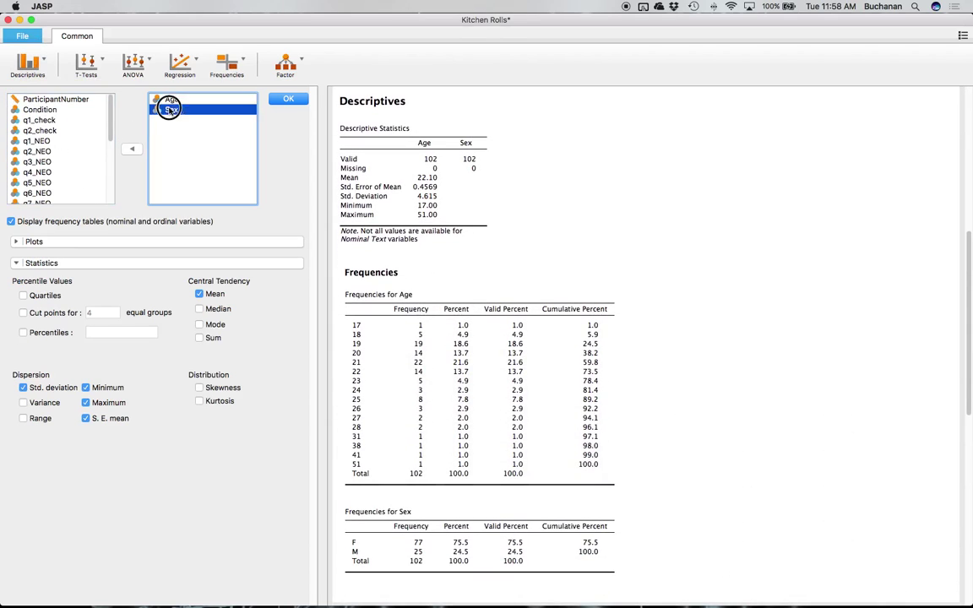
pyautogui.keyDown('shift'); pyautogui.click(166, 100); pyautogui.keyUp('shift')
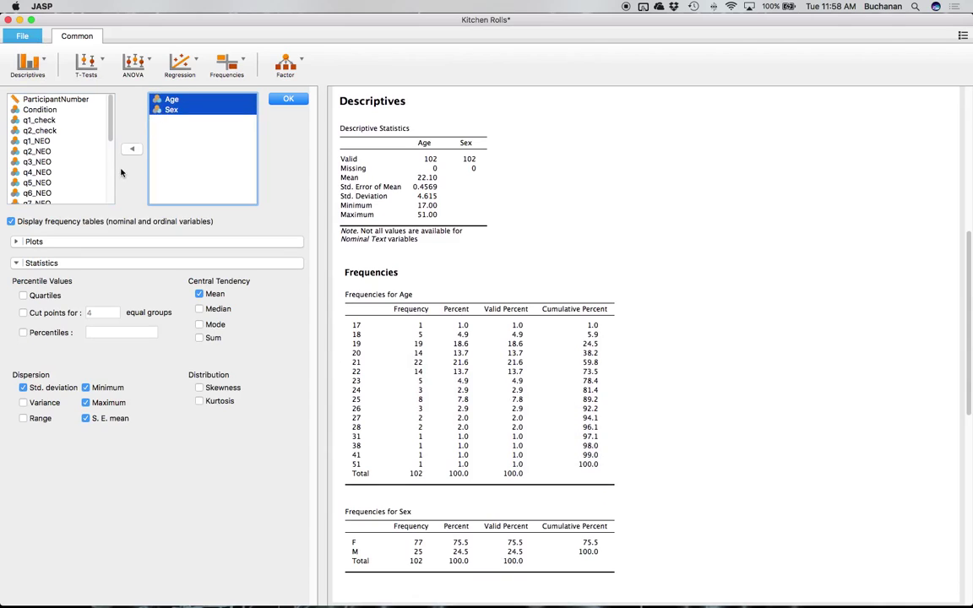
pyautogui.click(131, 149)
pyautogui.click(42, 110)
pyautogui.click(131, 148)
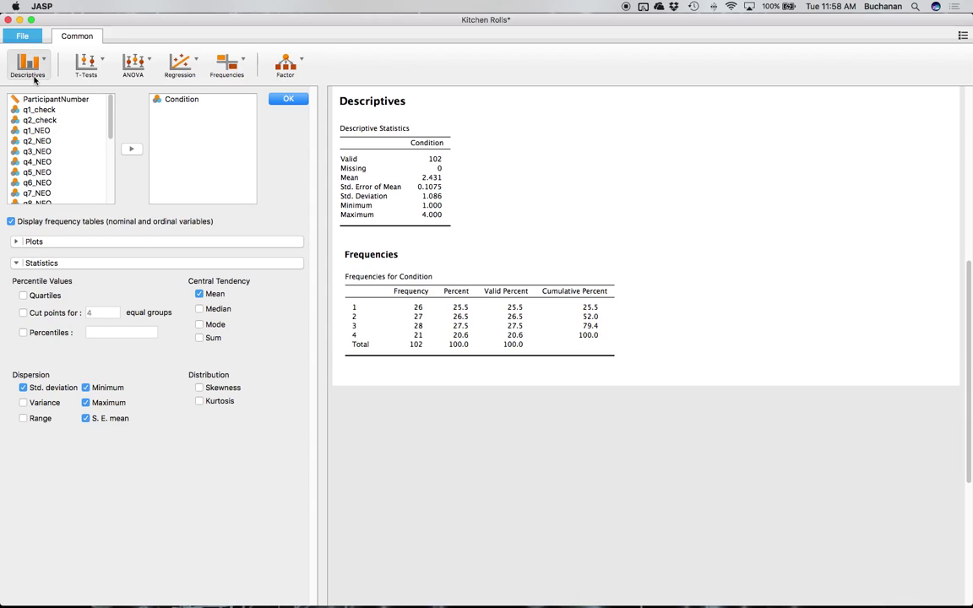
pyautogui.click(86, 64)
pyautogui.click(106, 88)
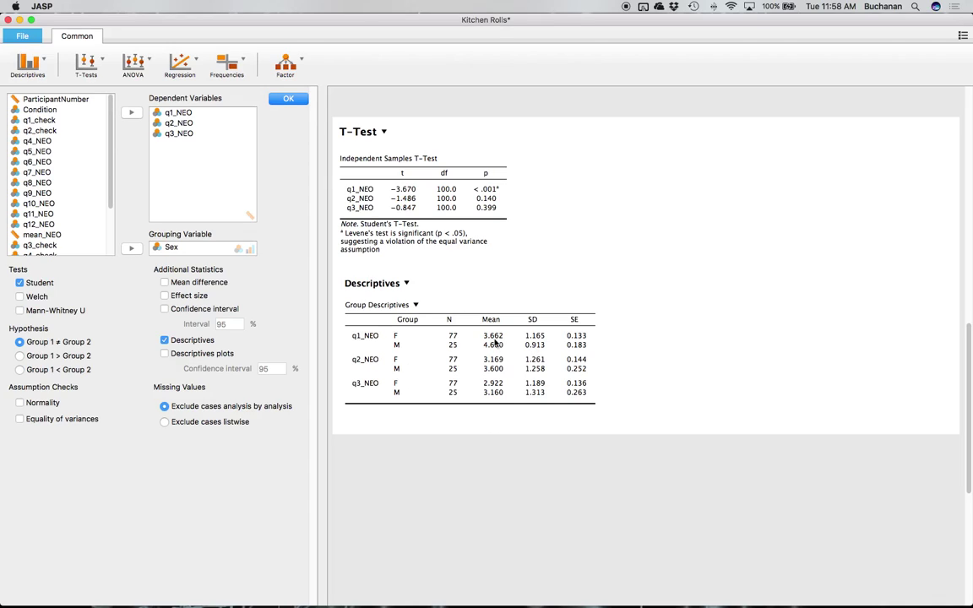
# Step: Swap Sex for Condition as the t-test grouping variable, get the 'must have 2 levels' error, and close the panel
pyautogui.click(167, 246)
pyautogui.click(130, 248)
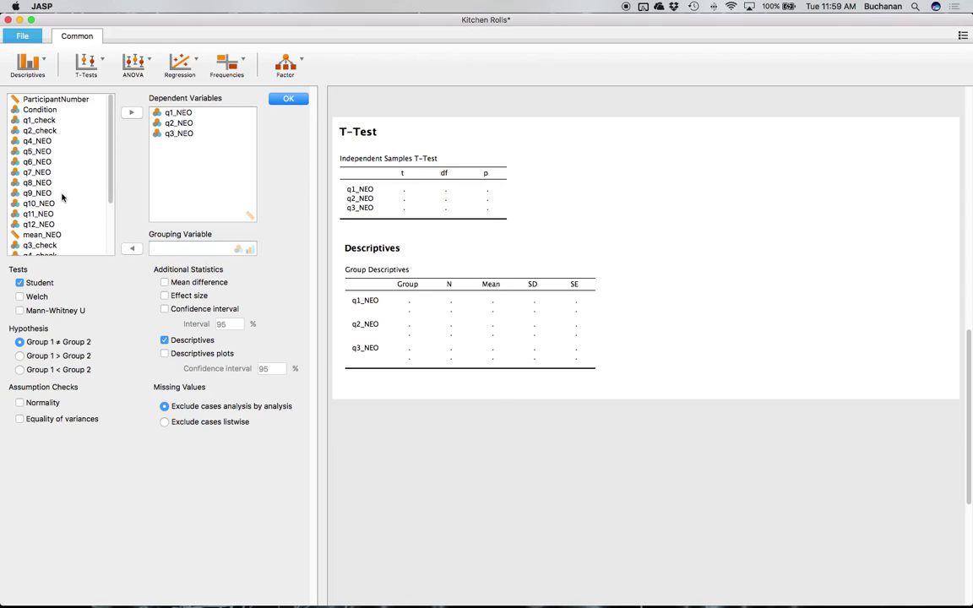
pyautogui.scroll(-5, 61, 198)
pyautogui.scroll(5, 61, 190)
pyautogui.click(43, 110)
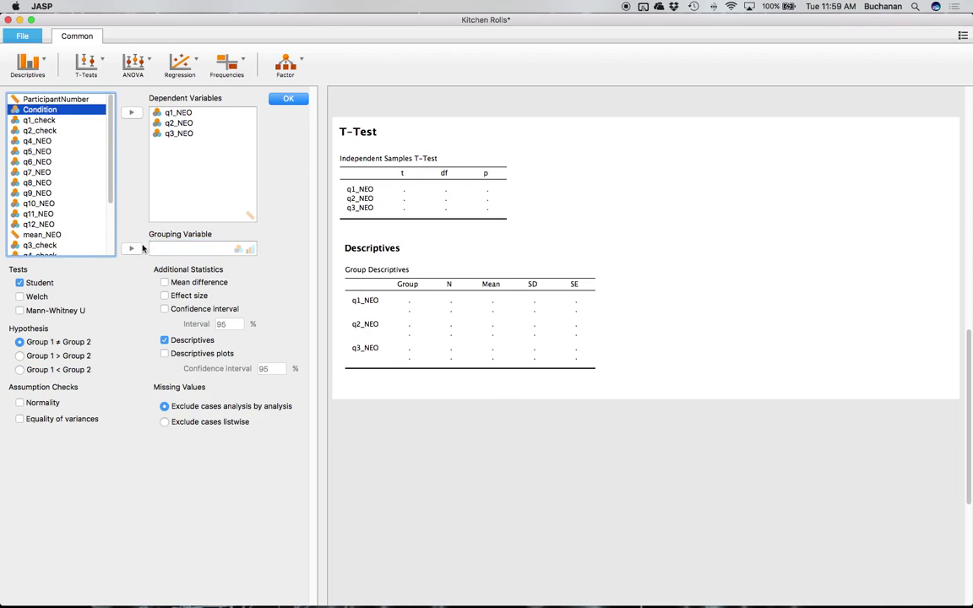
pyautogui.click(131, 248)
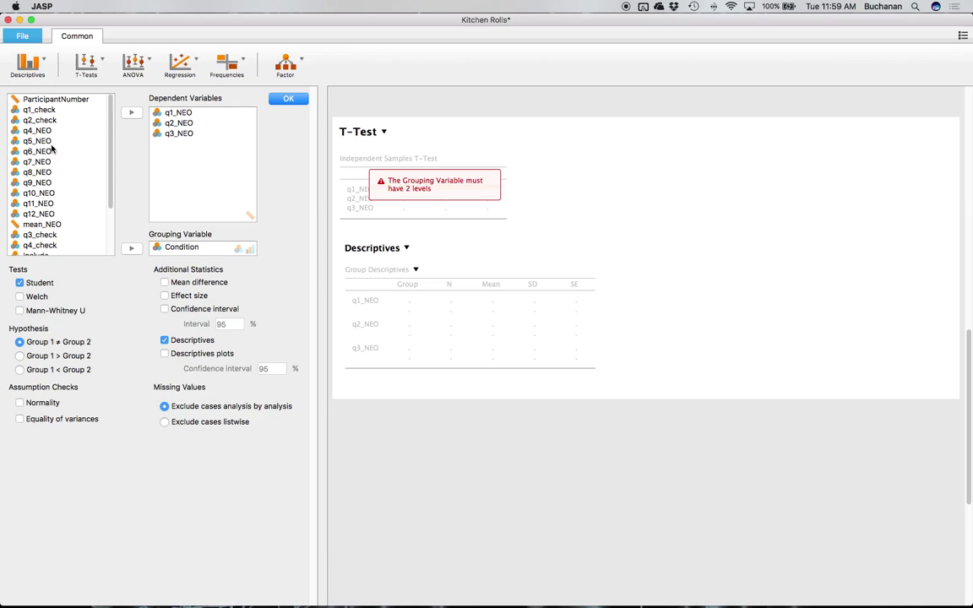
pyautogui.click(272, 98)
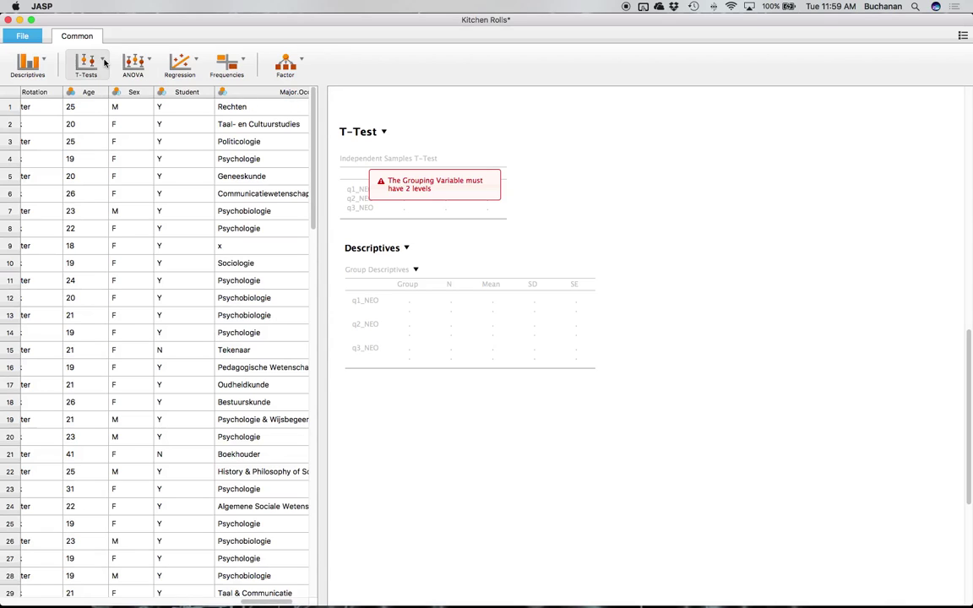
# Step: Start an ANOVA with Condition as fixed factor and q1_NEO as dependent variable
pyautogui.click(139, 63)
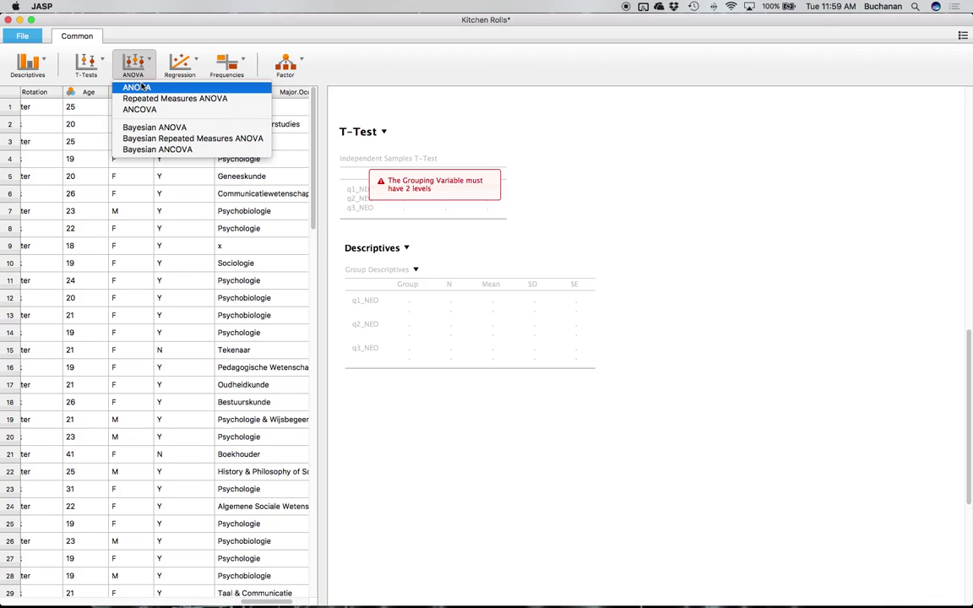
pyautogui.click(140, 87)
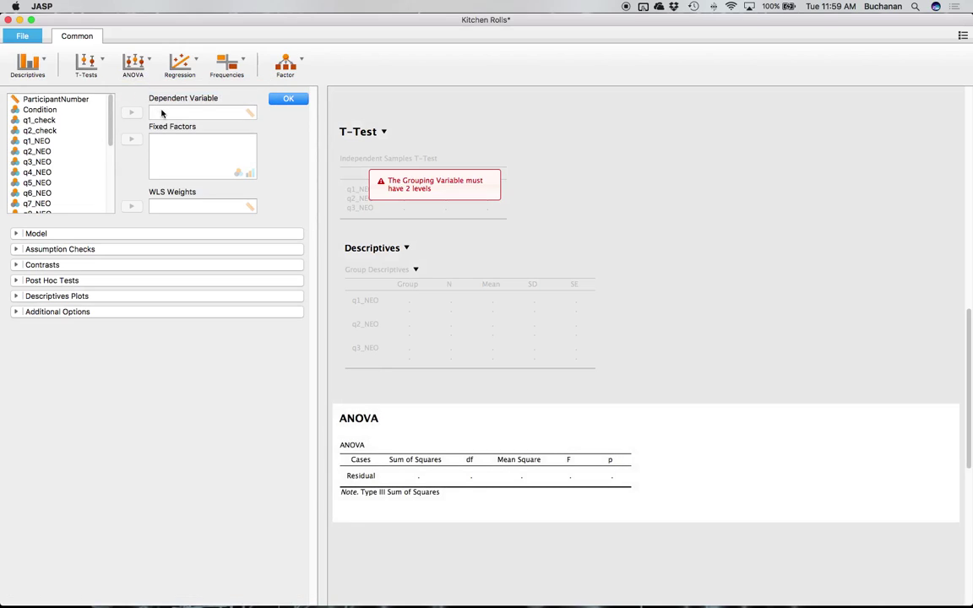
pyautogui.click(91, 171)
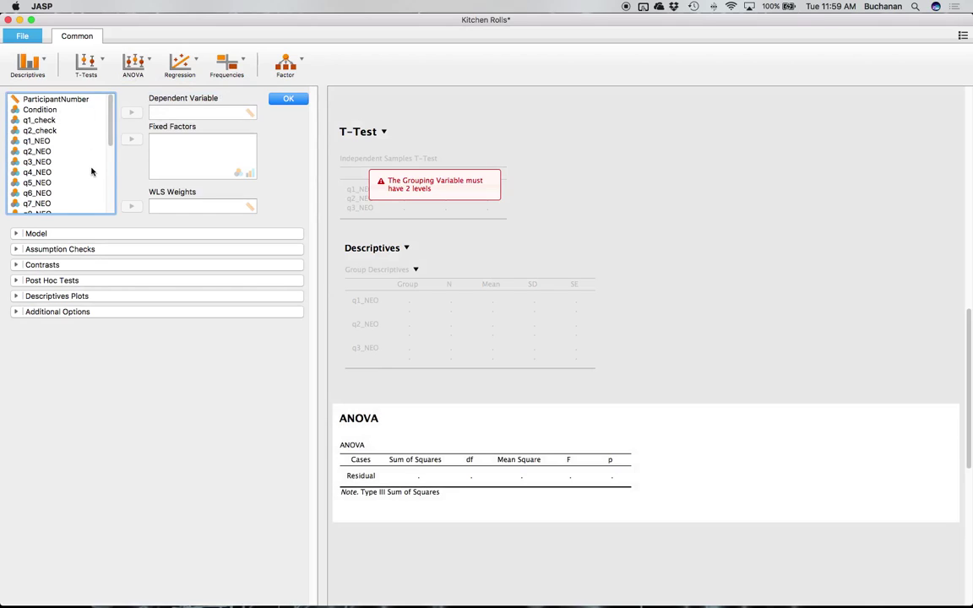
pyautogui.scroll(-5, 91, 172)
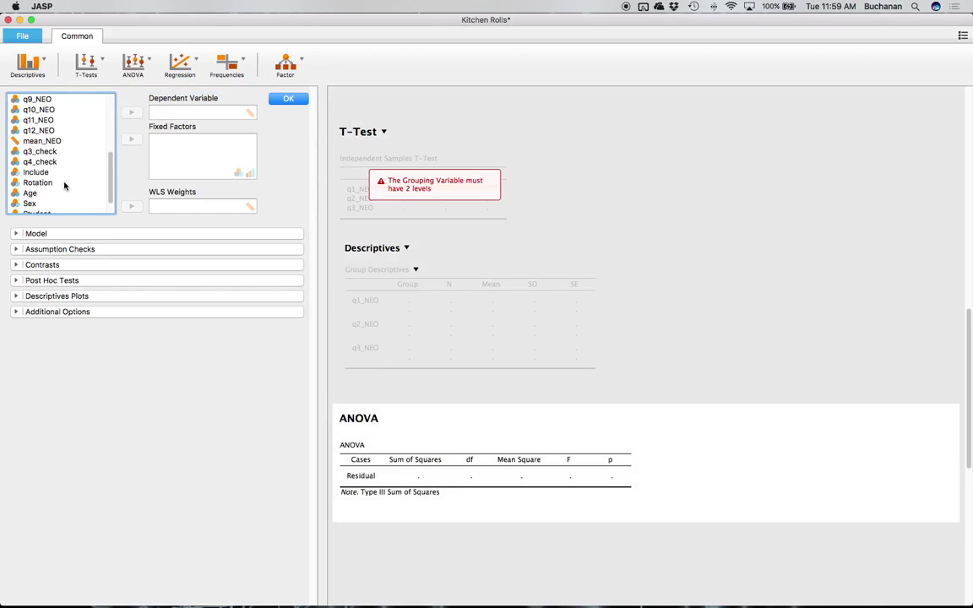
pyautogui.scroll(3, 76, 178)
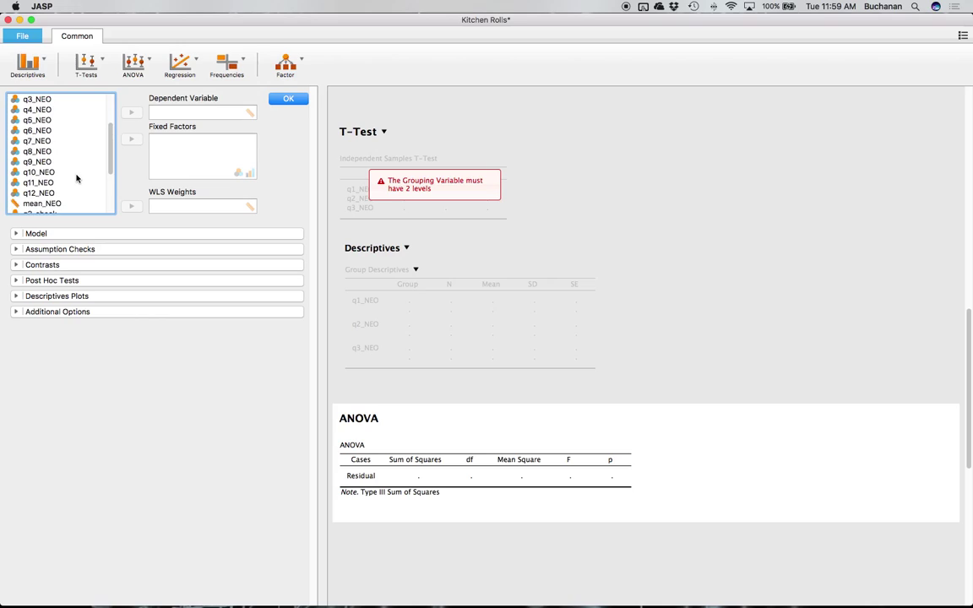
pyautogui.scroll(4, 76, 178)
pyautogui.click(47, 110)
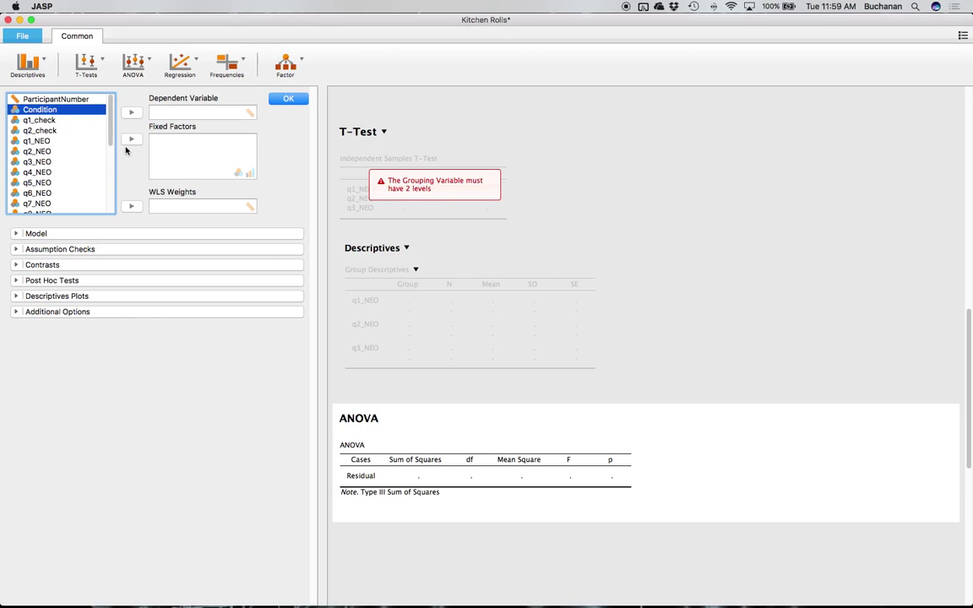
pyautogui.click(130, 139)
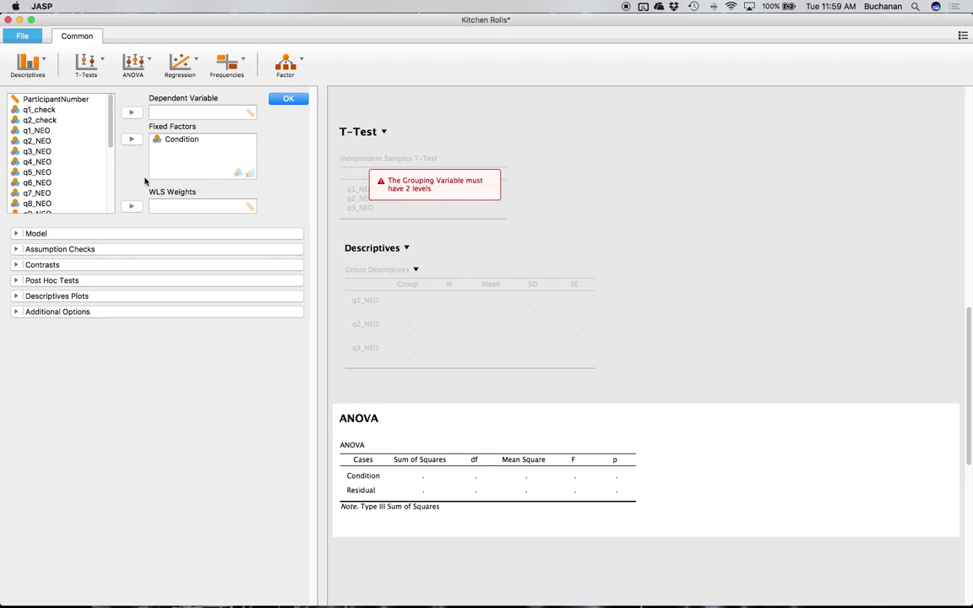
pyautogui.click(24, 130)
pyautogui.click(130, 113)
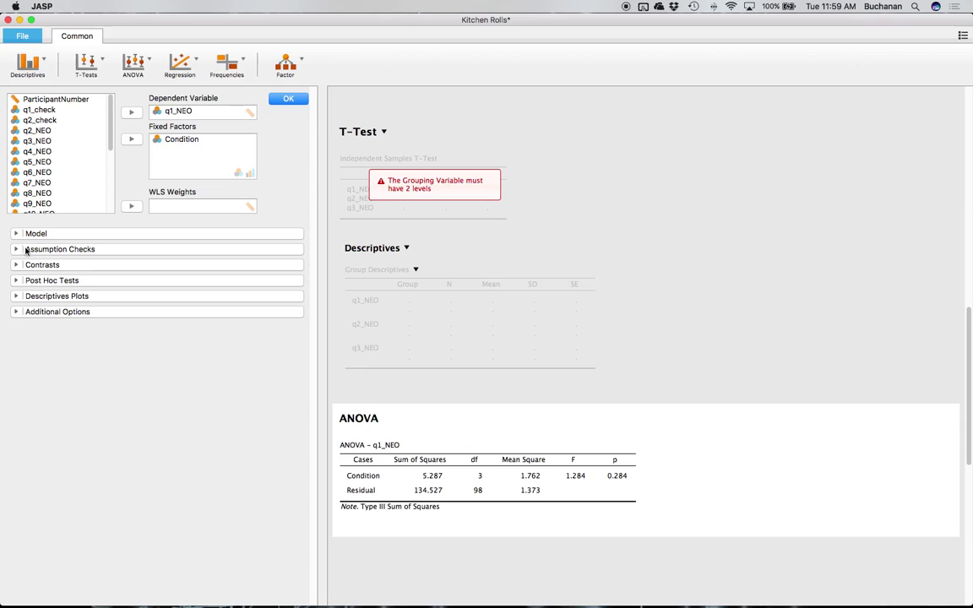
# Step: Add marginal means for Condition and descriptive statistics to the ANOVA output
pyautogui.click(16, 297)
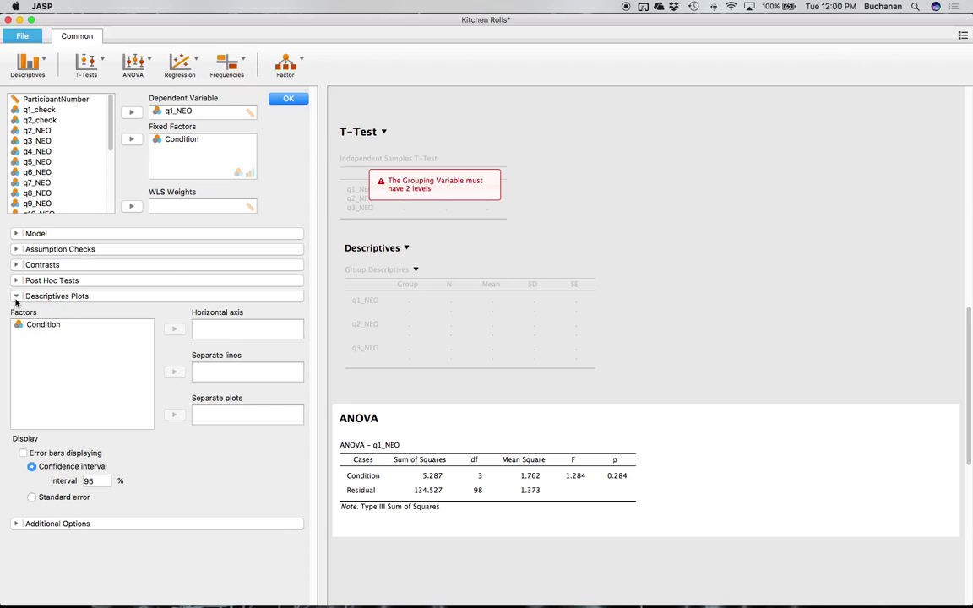
pyautogui.click(16, 297)
pyautogui.click(16, 312)
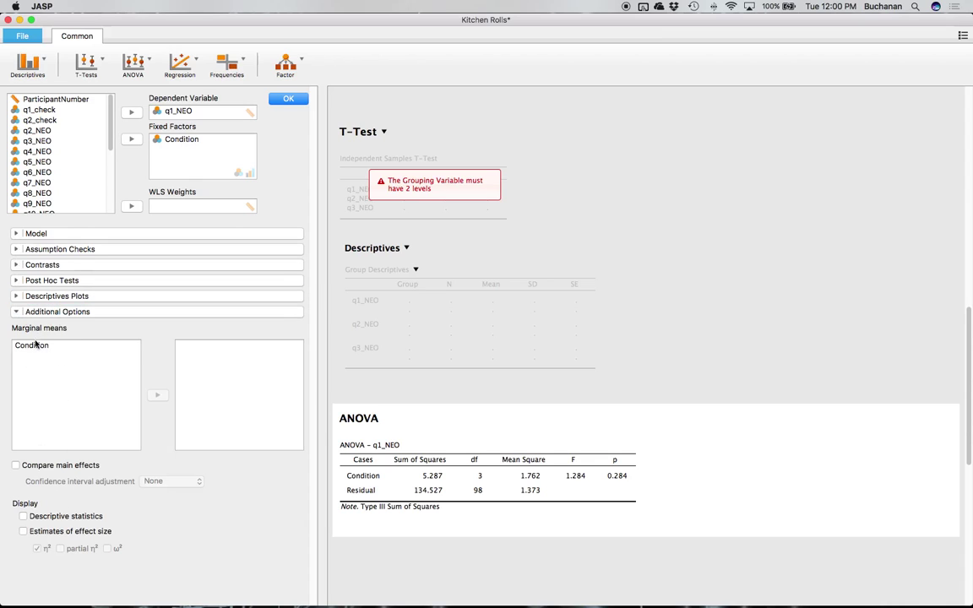
pyautogui.click(42, 344)
pyautogui.click(157, 395)
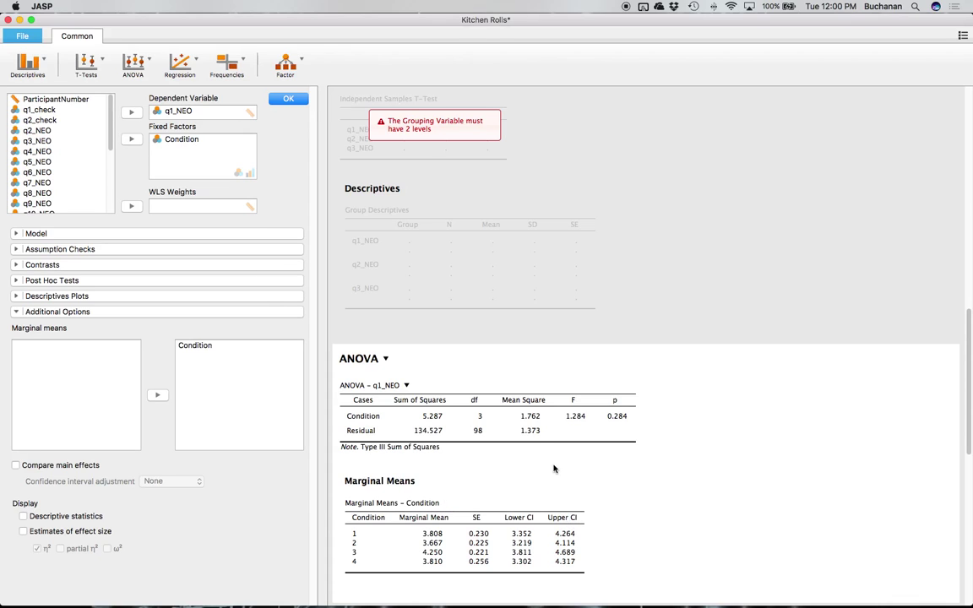
pyautogui.click(23, 516)
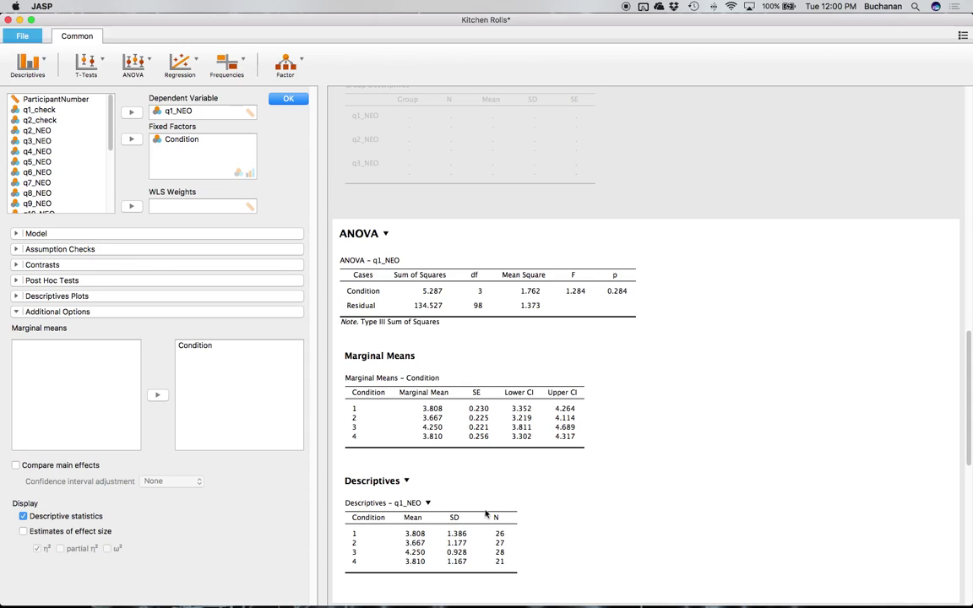
# Step: In the Word notes, add the bullet 'ANOVA to get the means'
pyautogui.hotkey('ctrl', 'Up')
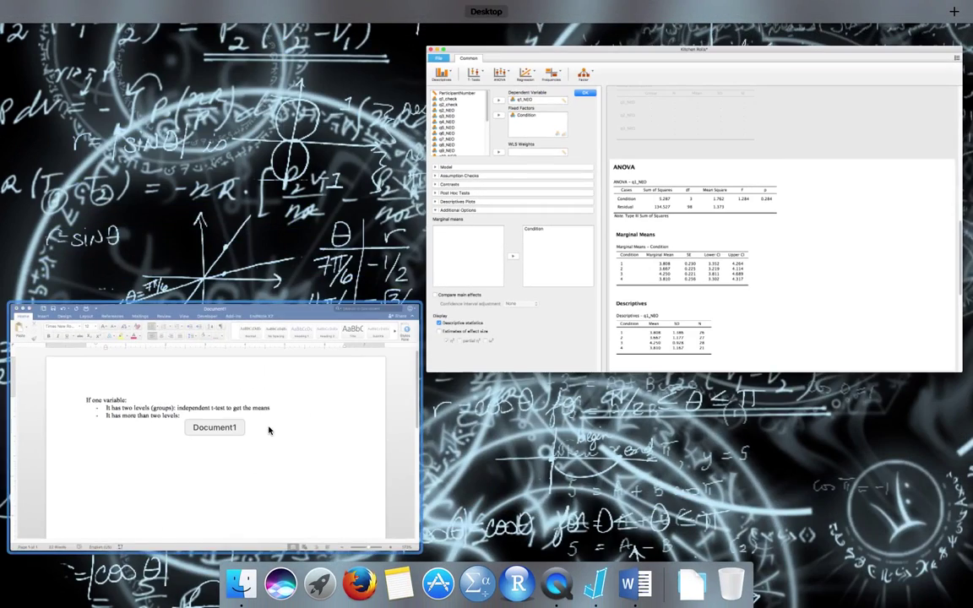
pyautogui.click(267, 428)
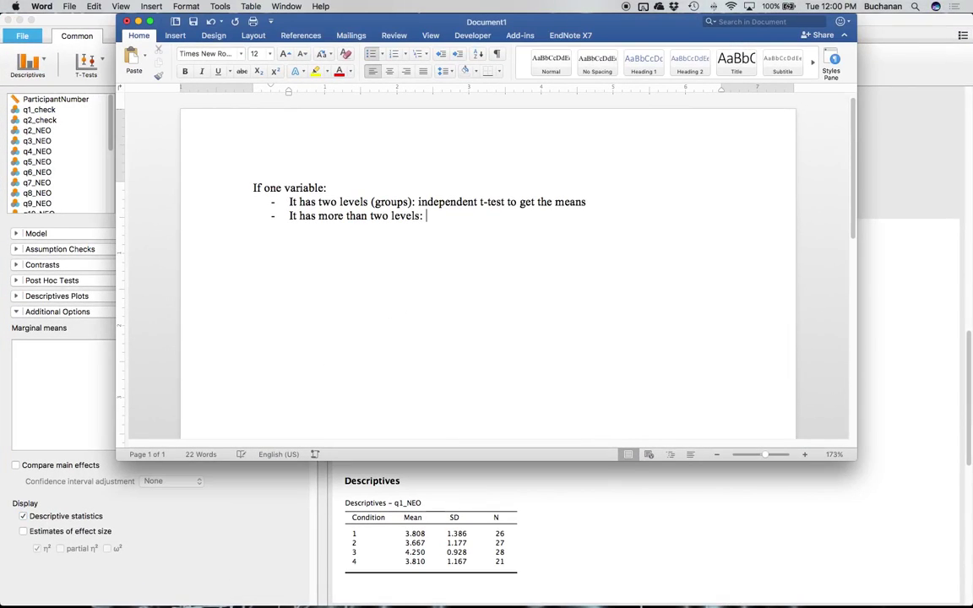
pyautogui.write('ANOVA to get the means')
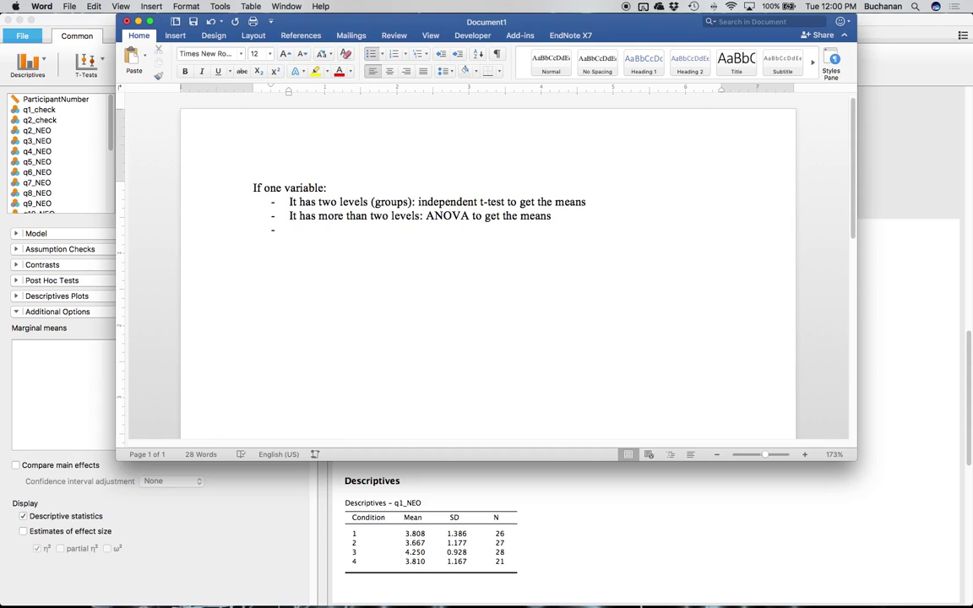
pyautogui.press('BackSpace')
pyautogui.press('BackSpace')
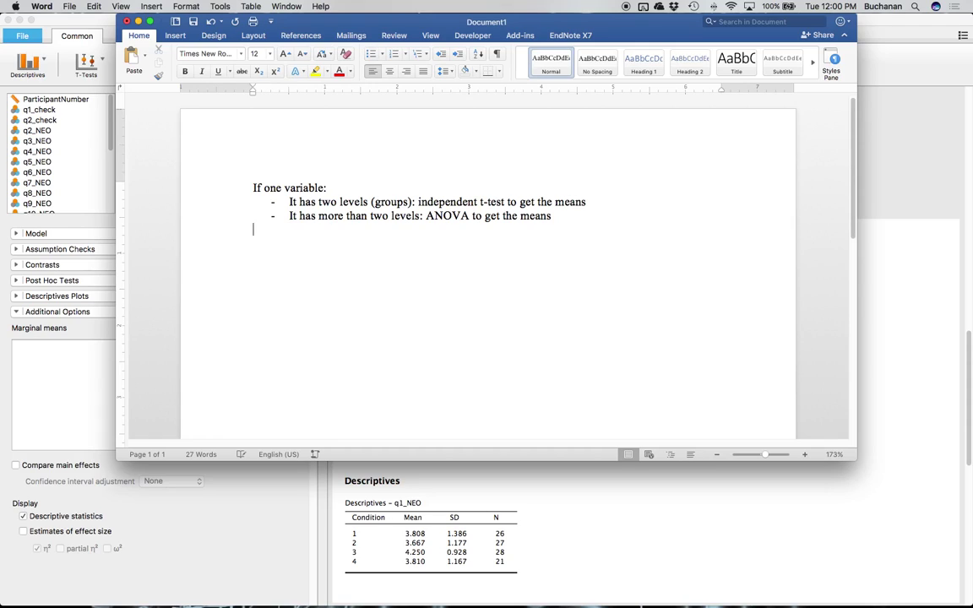
# Step: Add the line 'If two variables- ANOVA to get the conditional mean', then return to JASP
pyautogui.write('If two variables:')
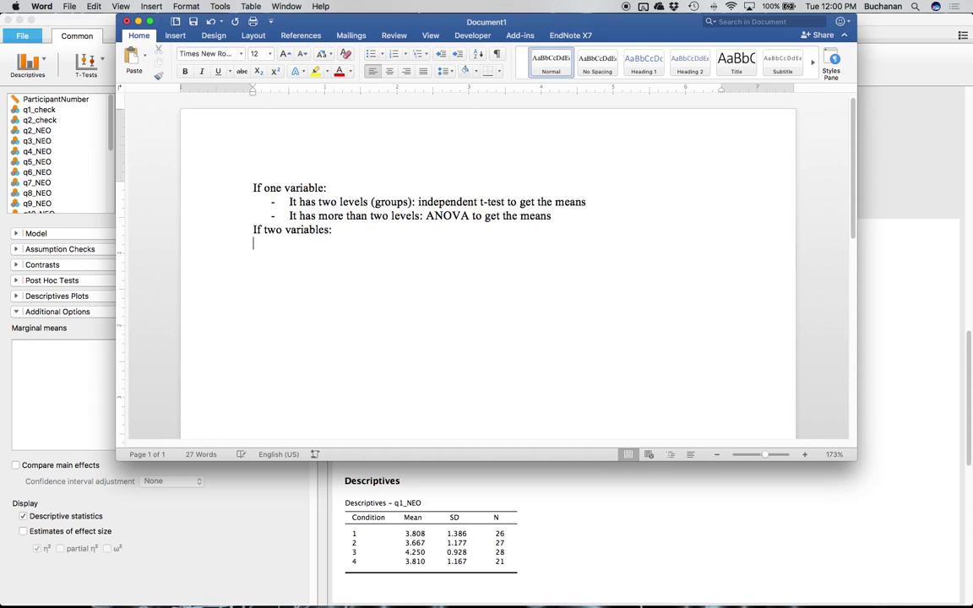
pyautogui.write('- ')
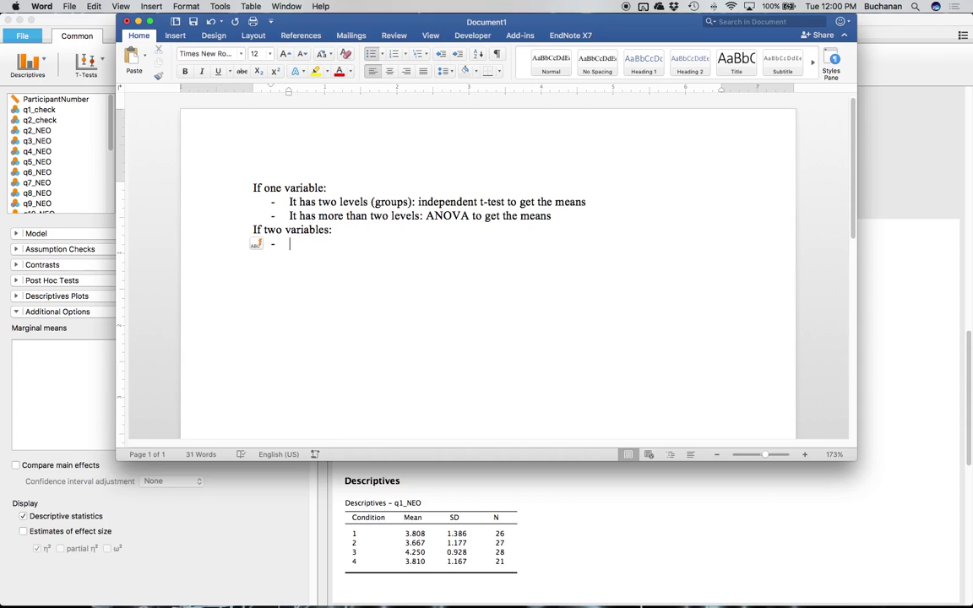
pyautogui.write('ANOVA to get the conditional means')
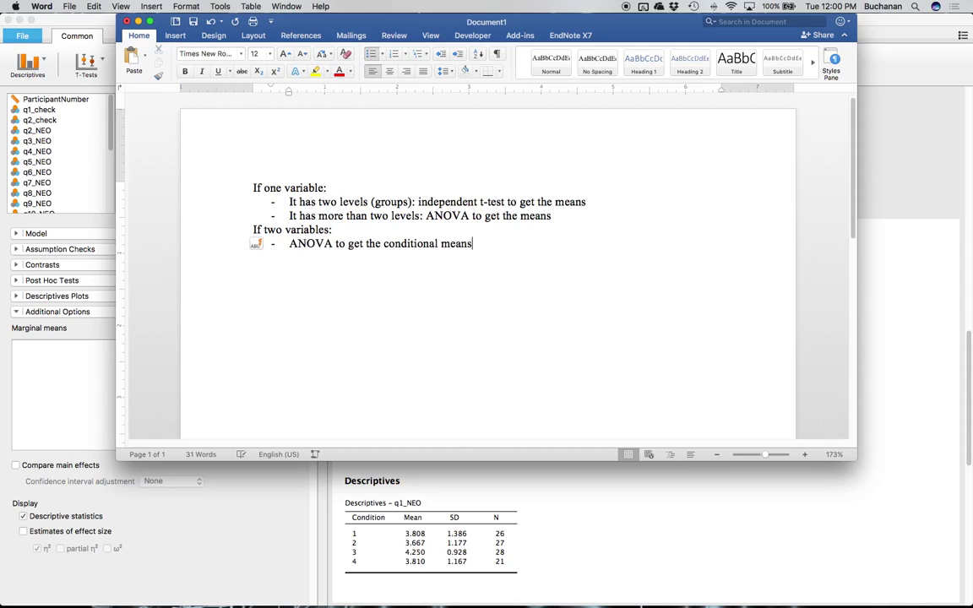
pyautogui.click(75, 205)
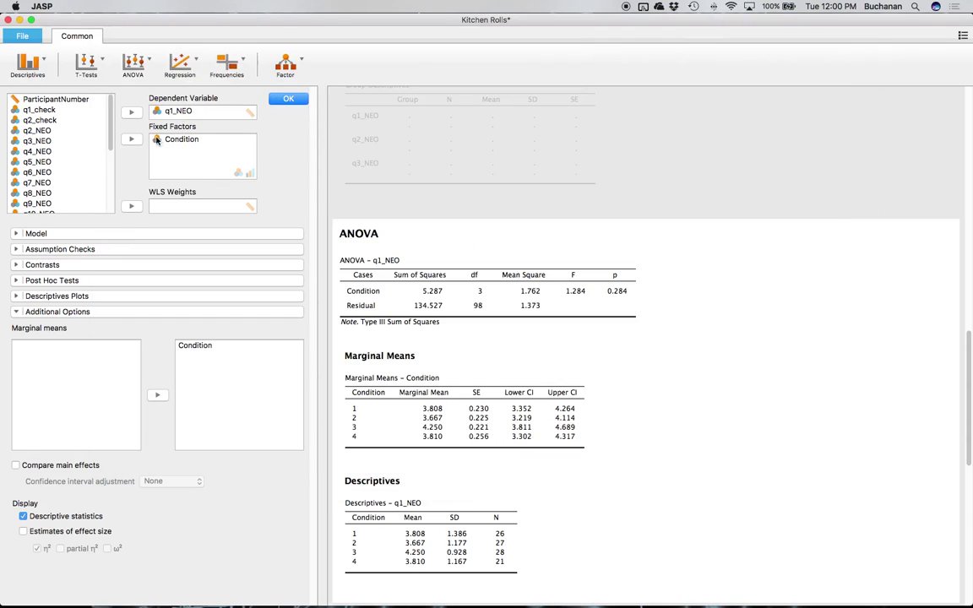
# Step: Reopen the ANOVA settings and replace q1_NEO with q5_NEO as the dependent variable
pyautogui.click(274, 98)
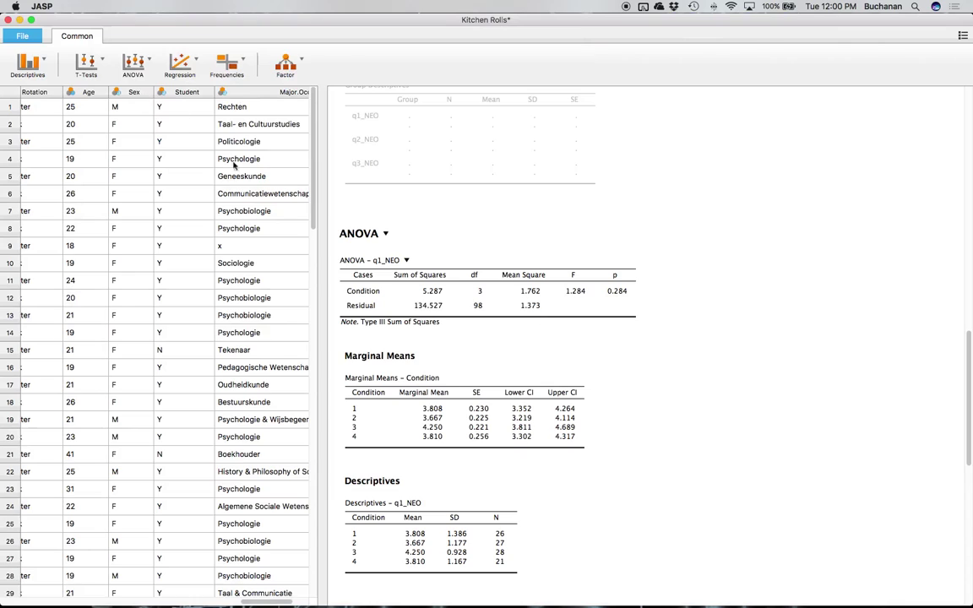
pyautogui.click(134, 63)
pyautogui.click(142, 86)
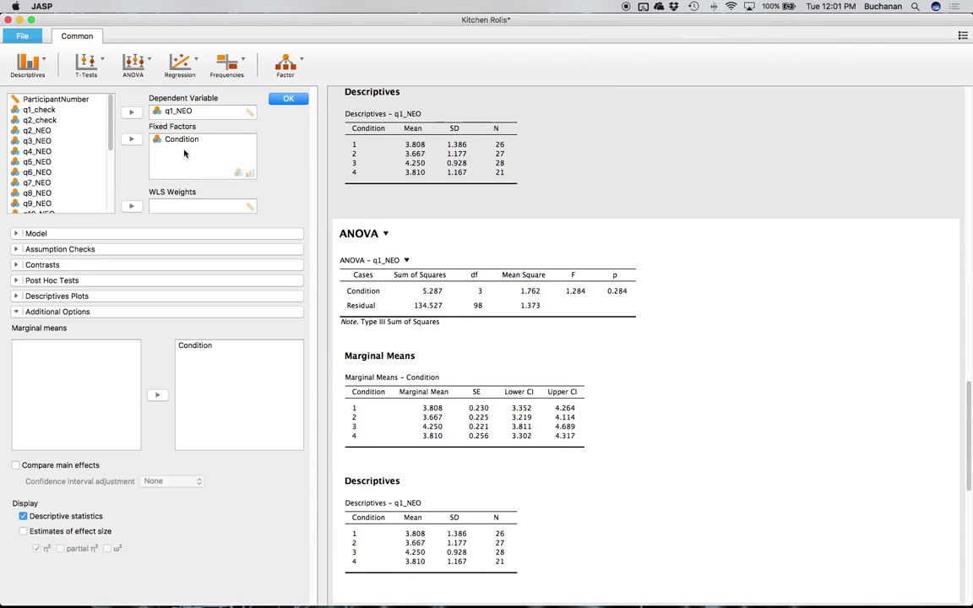
pyautogui.click(165, 111)
pyautogui.click(131, 113)
pyautogui.click(37, 171)
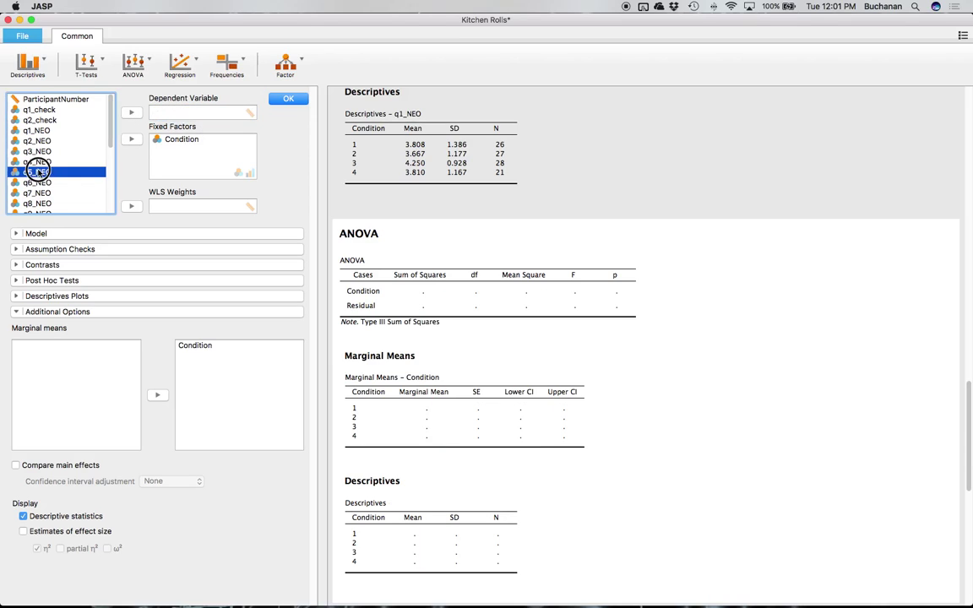
pyautogui.click(131, 112)
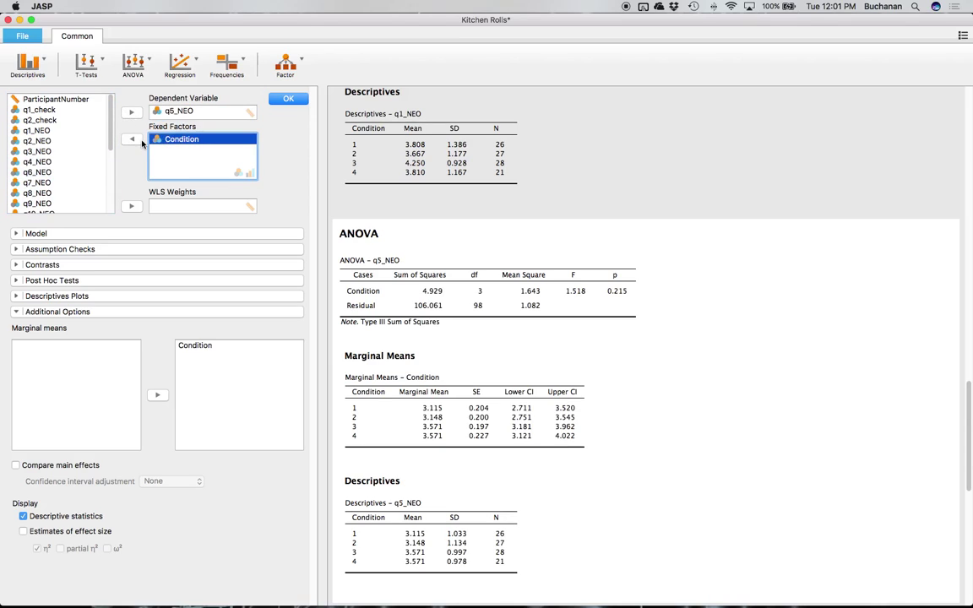
# Step: Replace Condition with Sex and Student as fixed factors and select the Sex ∗ Student term
pyautogui.click(132, 139)
pyautogui.scroll(-5, 51, 169)
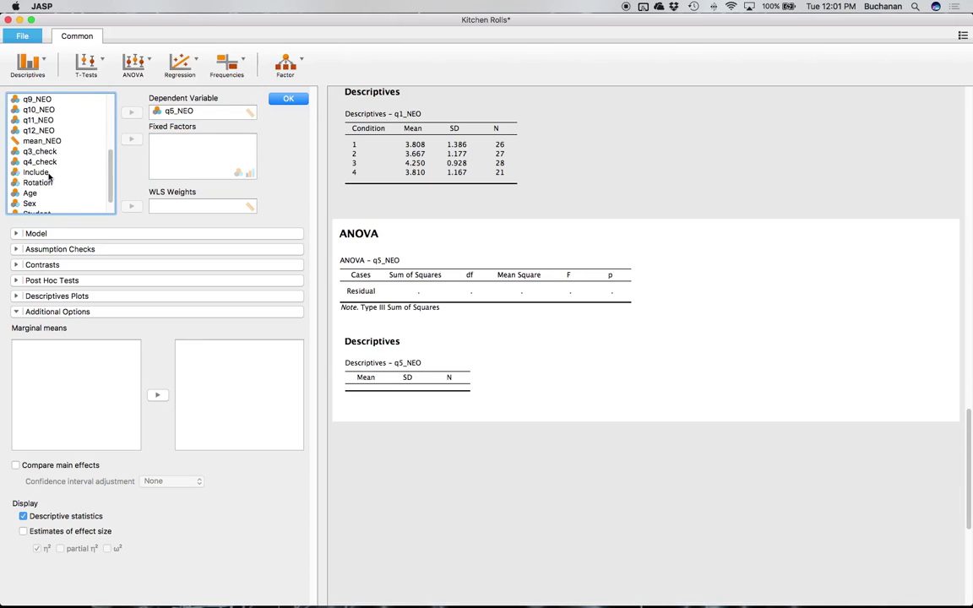
pyautogui.scroll(-1, 49, 176)
pyautogui.click(33, 175)
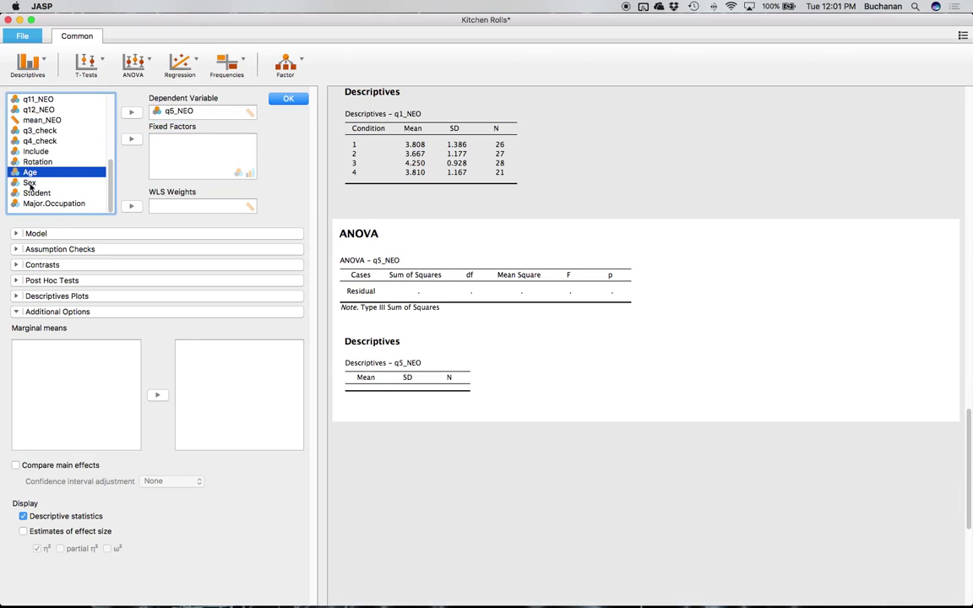
pyautogui.click(34, 181)
pyautogui.click(131, 139)
pyautogui.click(37, 192)
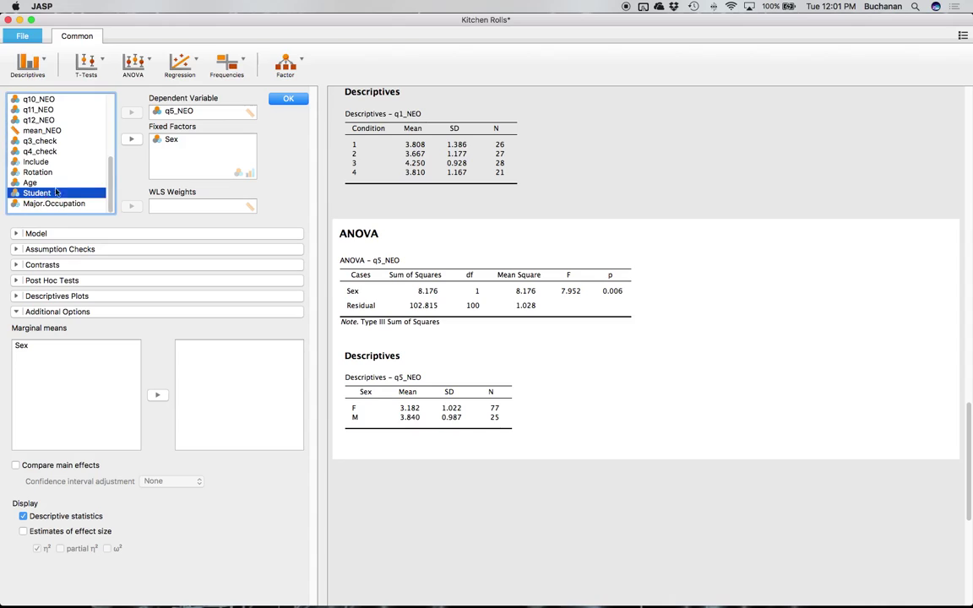
pyautogui.click(130, 138)
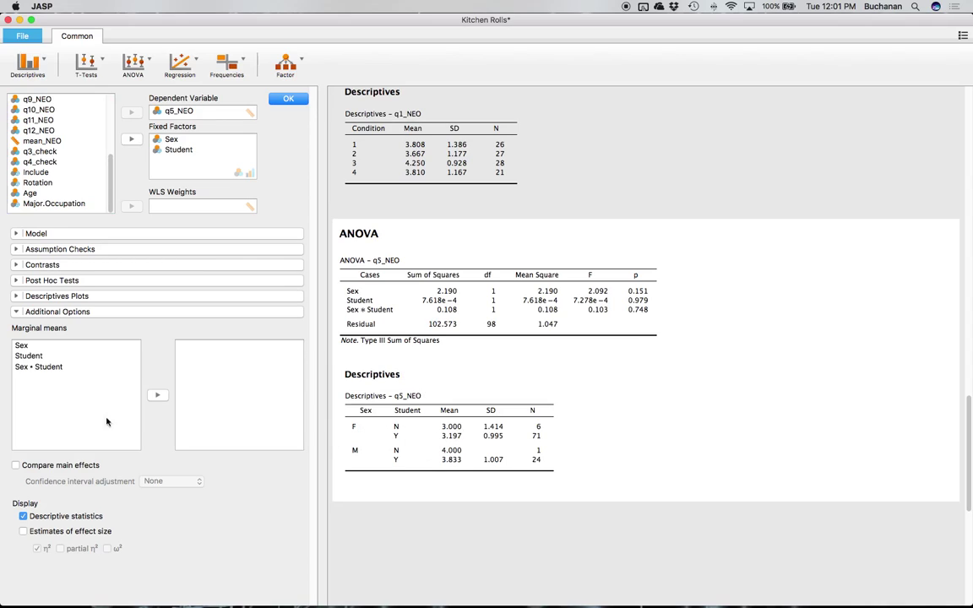
pyautogui.click(53, 367)
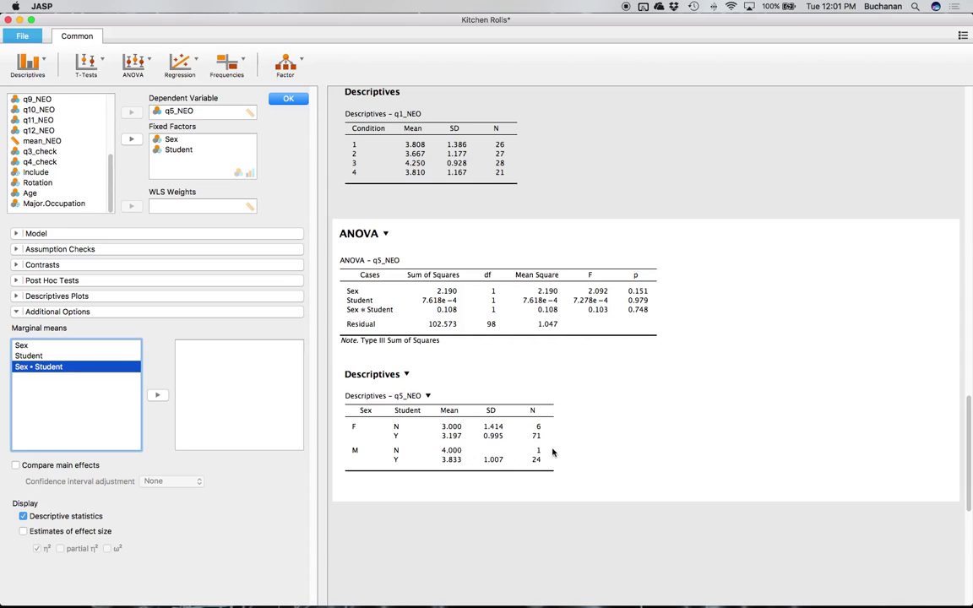
# Step: Replace Student with Condition among the ANOVA fixed factors
pyautogui.click(152, 148)
pyautogui.click(129, 139)
pyautogui.scroll(5, 71, 138)
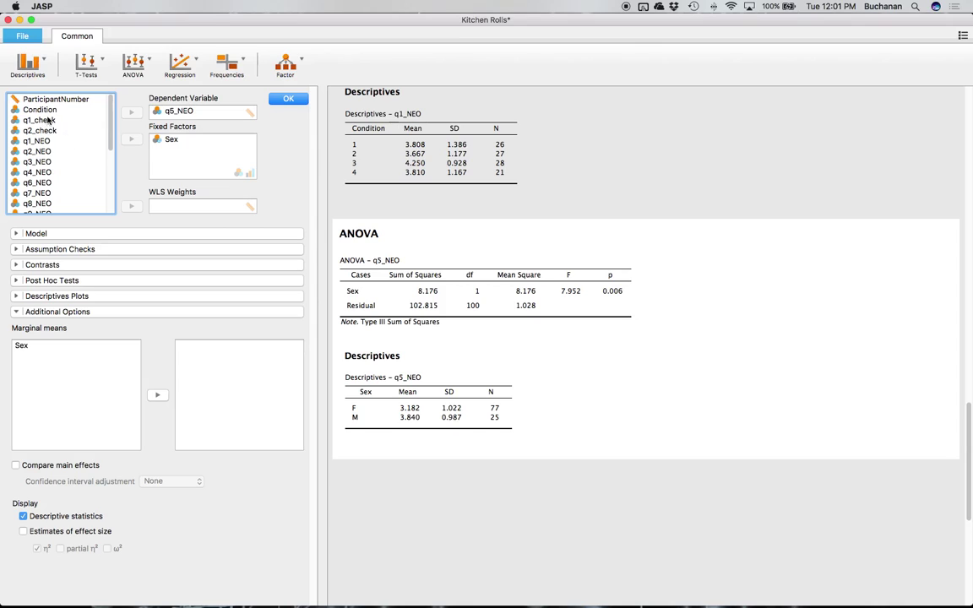
pyautogui.click(42, 109)
pyautogui.click(131, 138)
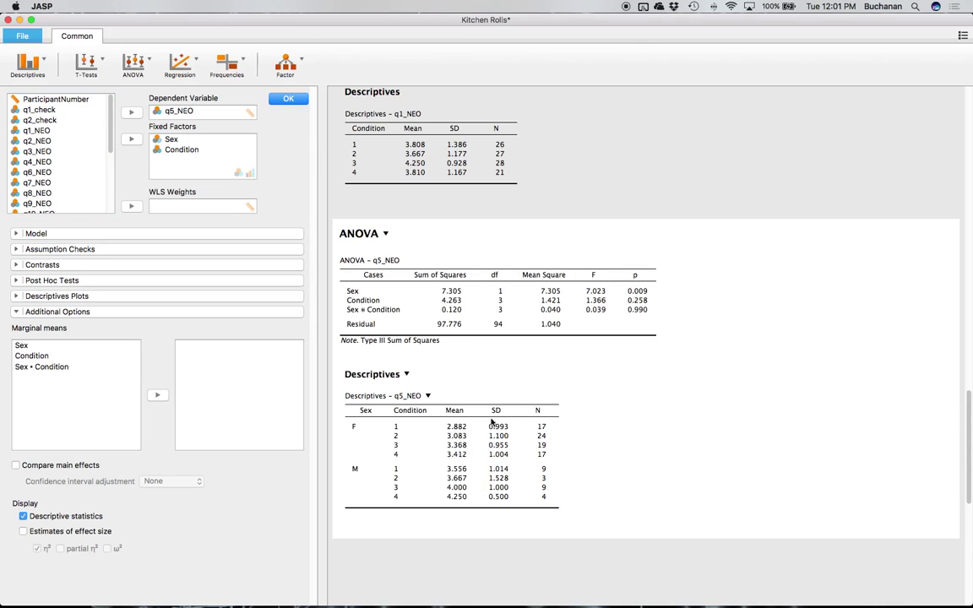
# Step: Add marginal means for Sex ∗ Condition, then bring the Word notes to the front
pyautogui.click(56, 369)
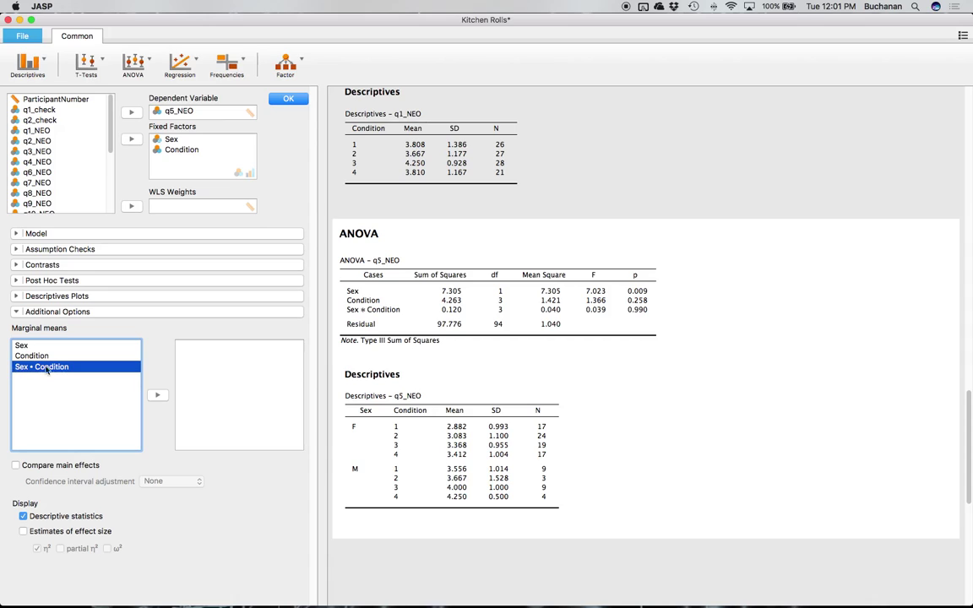
pyautogui.click(156, 394)
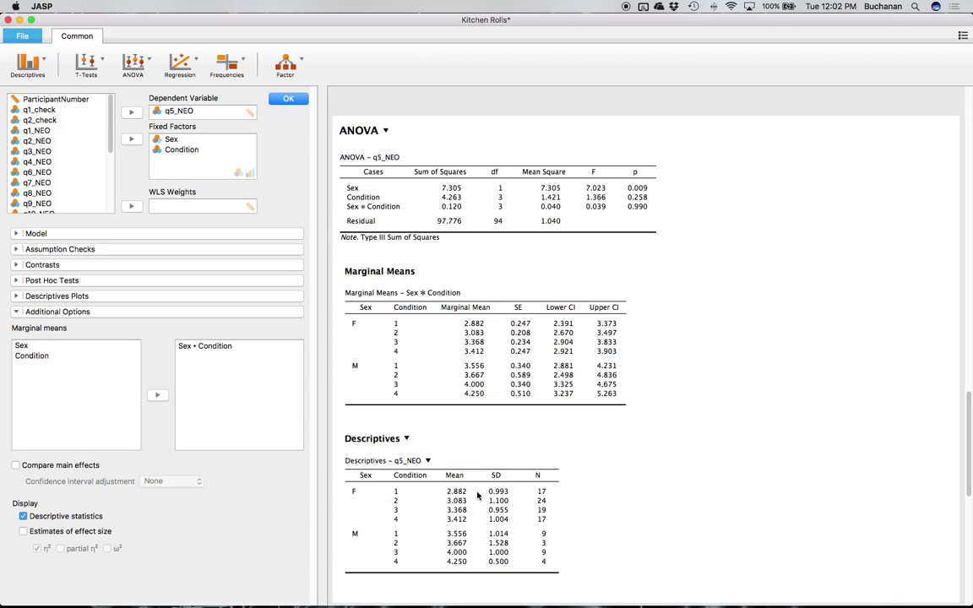
pyautogui.hotkey('ctrl', 'Up')
pyautogui.click(221, 481)
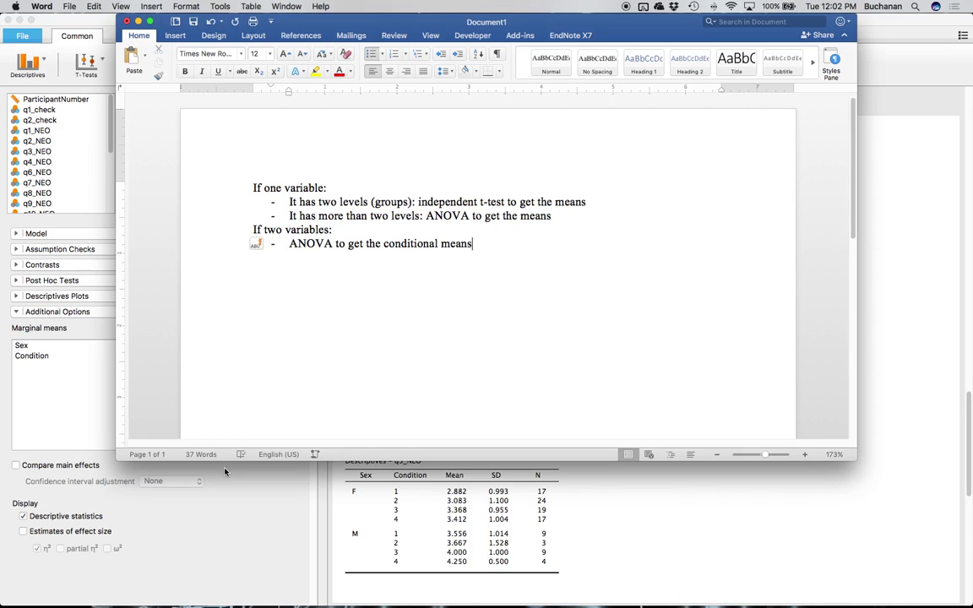
# Step: Bring JASP's q5_NEO Sex ∗ Condition ANOVA results back in front of Word
pyautogui.click(627, 525)
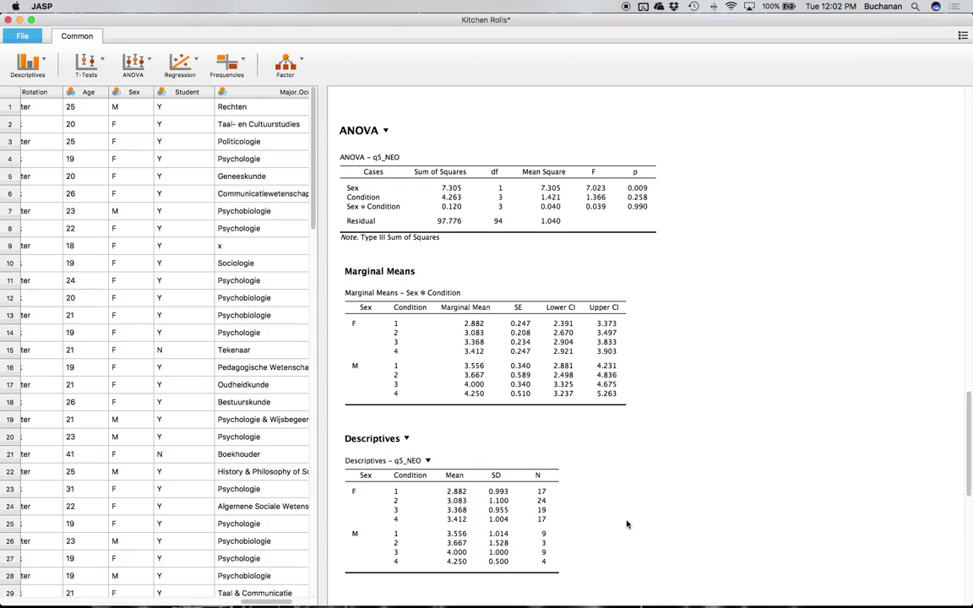